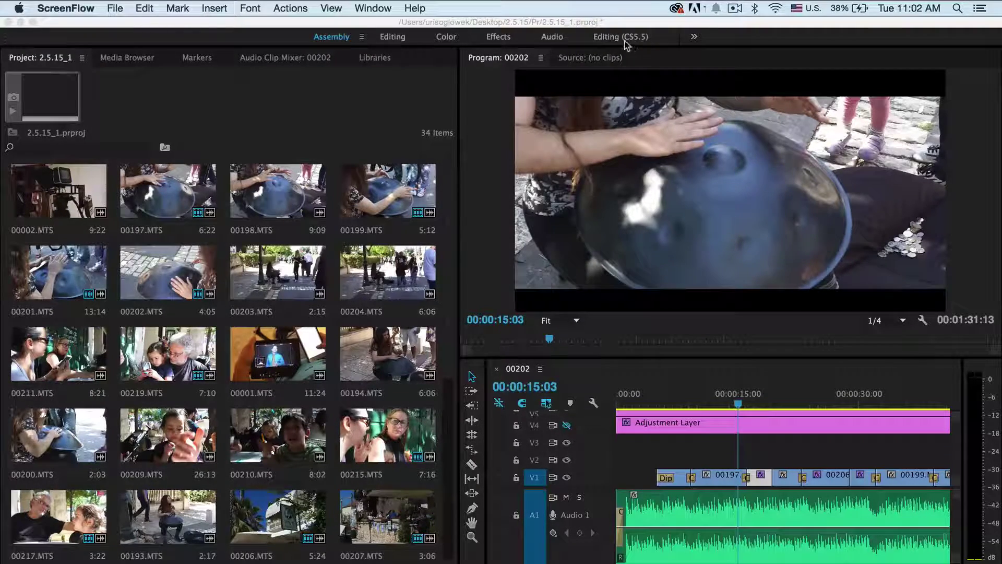
Compare the Assembly and Editing workspace layouts, switching back and forth between them.
{"action": "left_click", "coordinate": [327, 44]}
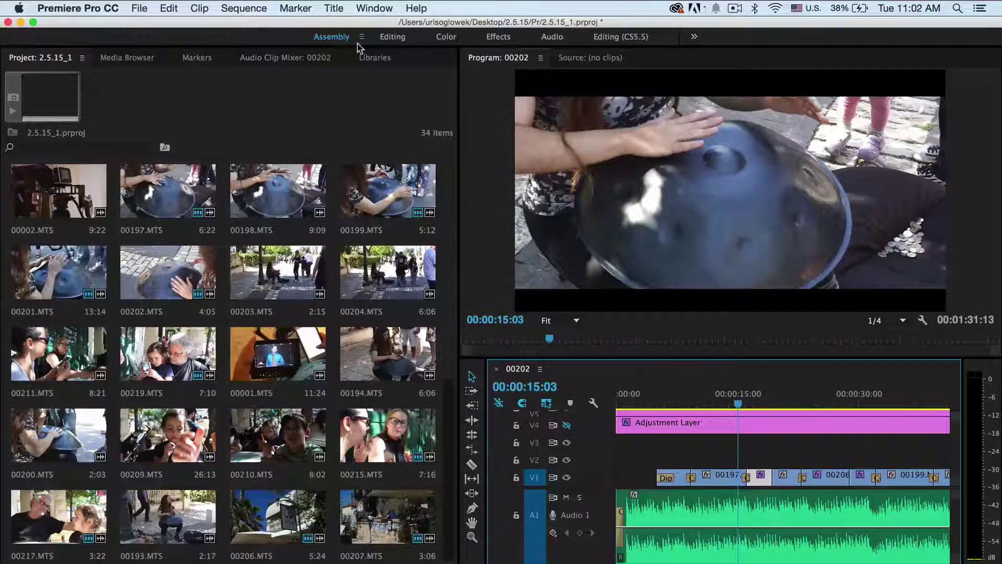
{"action": "left_click", "coordinate": [402, 36]}
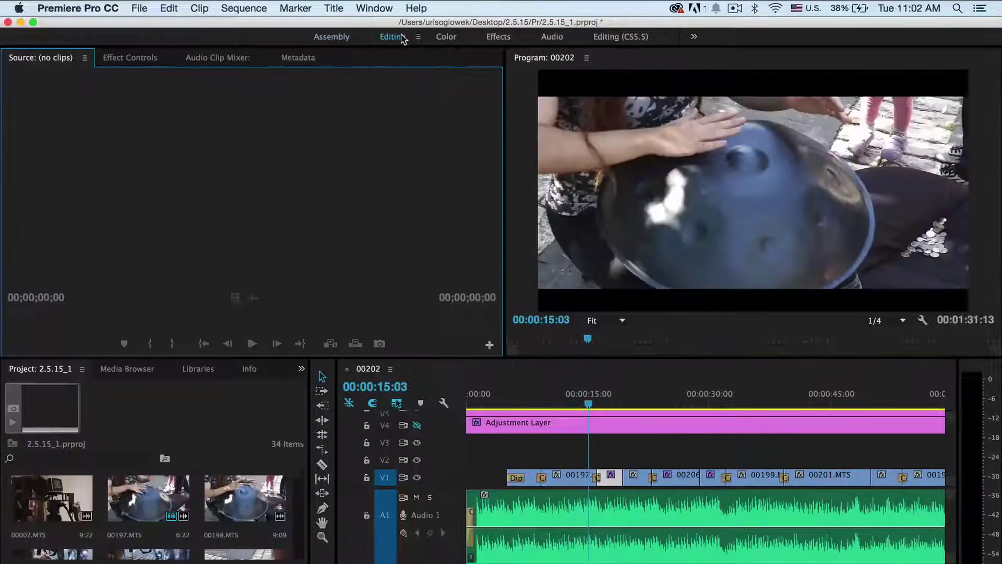
{"action": "left_click", "coordinate": [331, 37]}
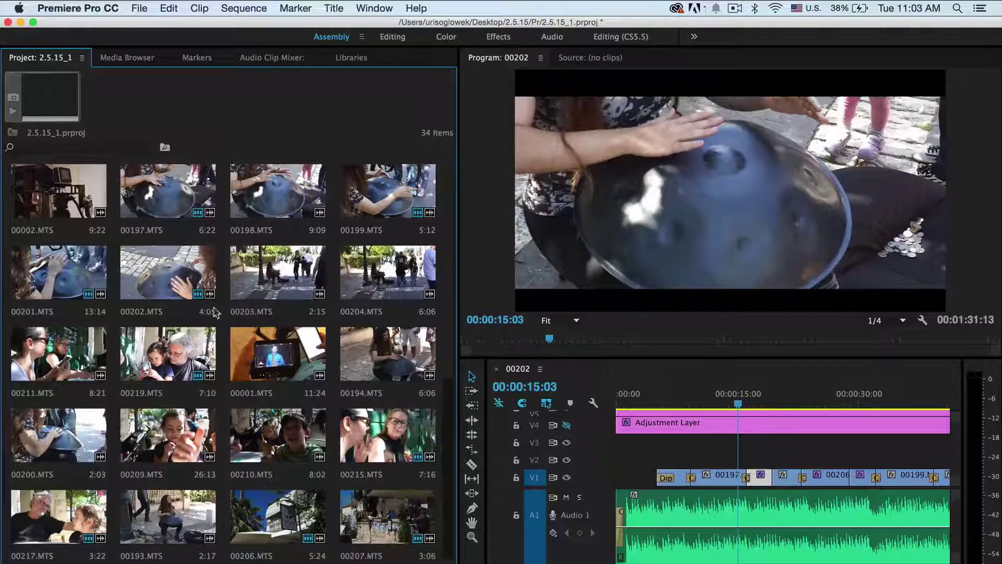
{"action": "left_click", "coordinate": [389, 37]}
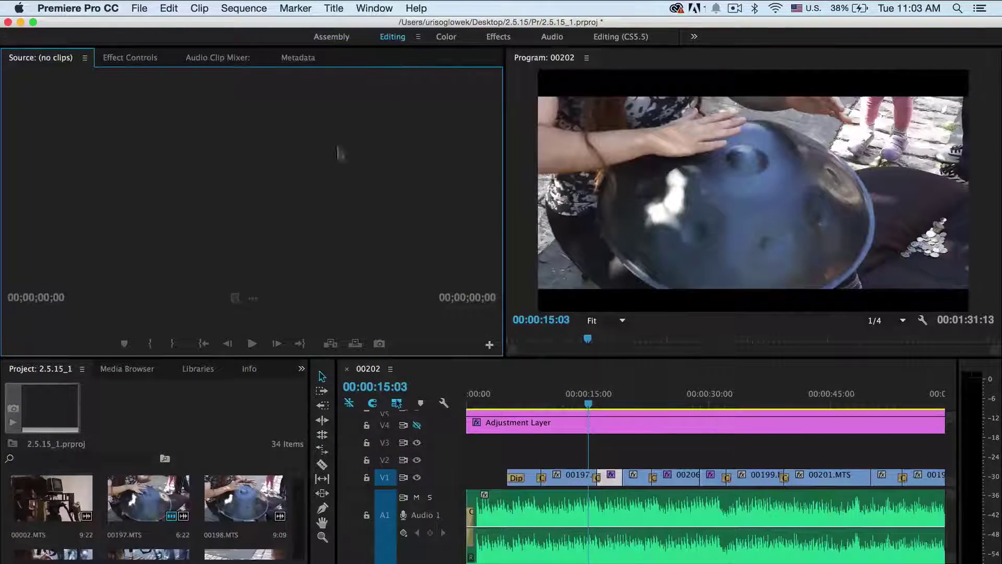
Tour the Color, Effects, Audio and Editing (CS5.5) workspaces, zooming the timeline out, and return to the Assembly workspace.
{"action": "left_click", "coordinate": [446, 37]}
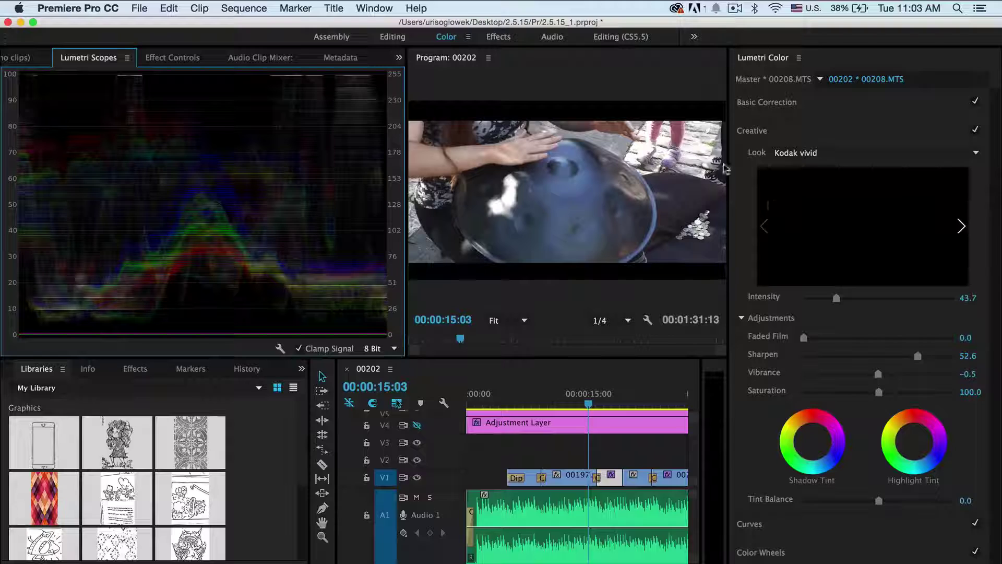
{"action": "left_click", "coordinate": [498, 38]}
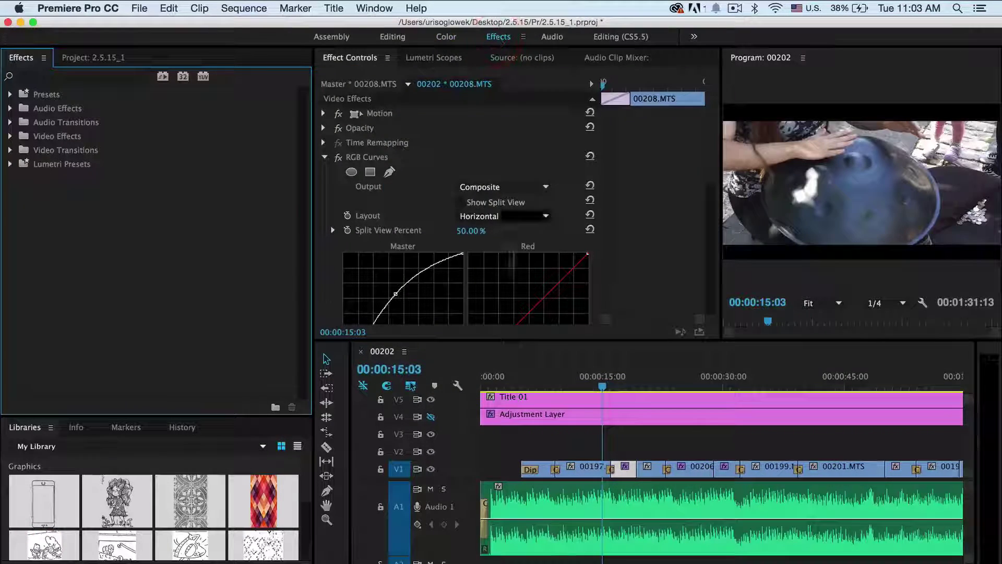
{"action": "key", "text": "minus"}
{"action": "key", "text": "minus"}
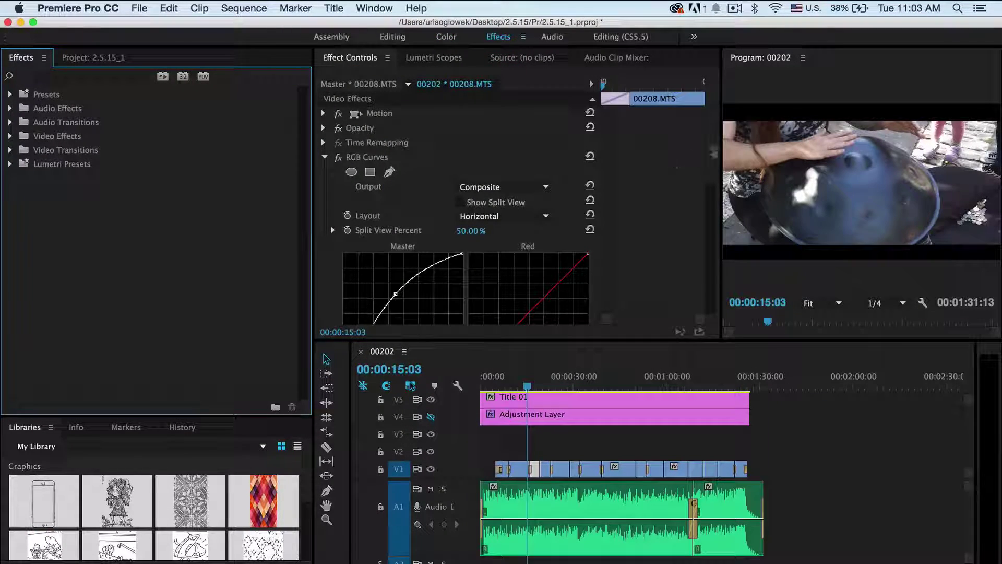
{"action": "left_click_drag", "start_coordinate": [714, 147], "coordinate": [708, 179]}
{"action": "left_click", "coordinate": [551, 35]}
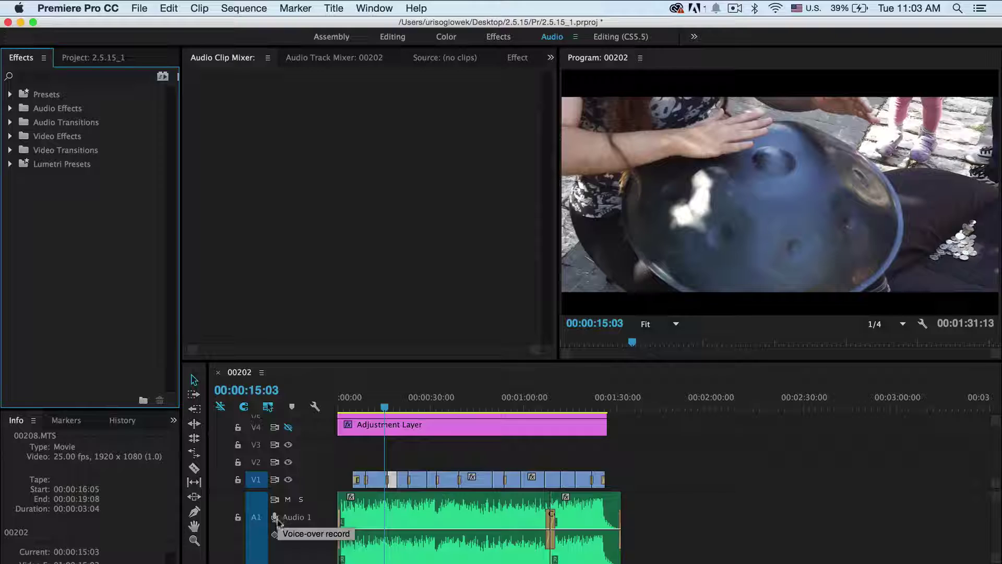
{"action": "left_click", "coordinate": [620, 36]}
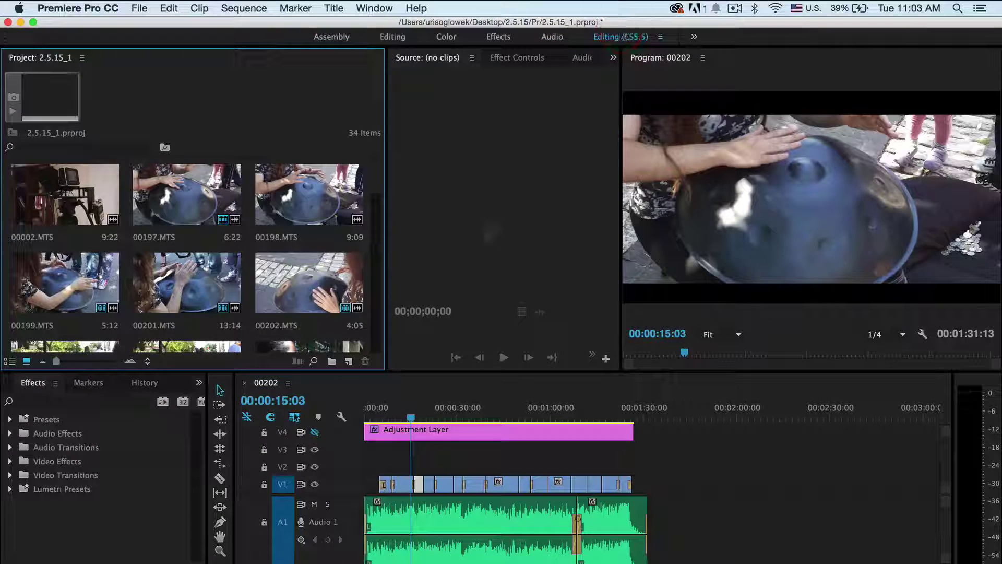
{"action": "left_click", "coordinate": [329, 38]}
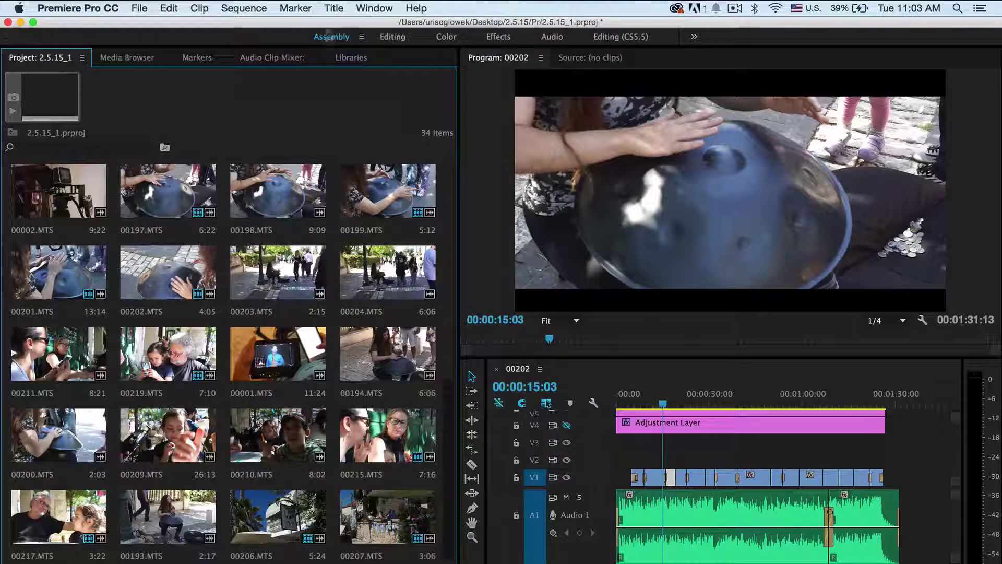
Show the Libraries panel and resize the panel groups to give the timeline more height and width.
{"action": "left_click", "coordinate": [375, 8]}
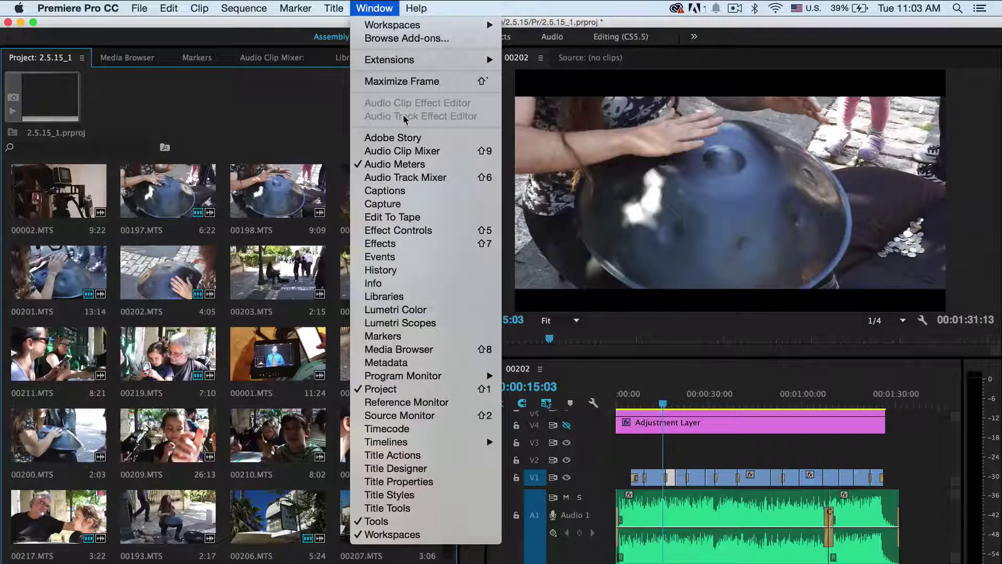
{"action": "left_click", "coordinate": [386, 296]}
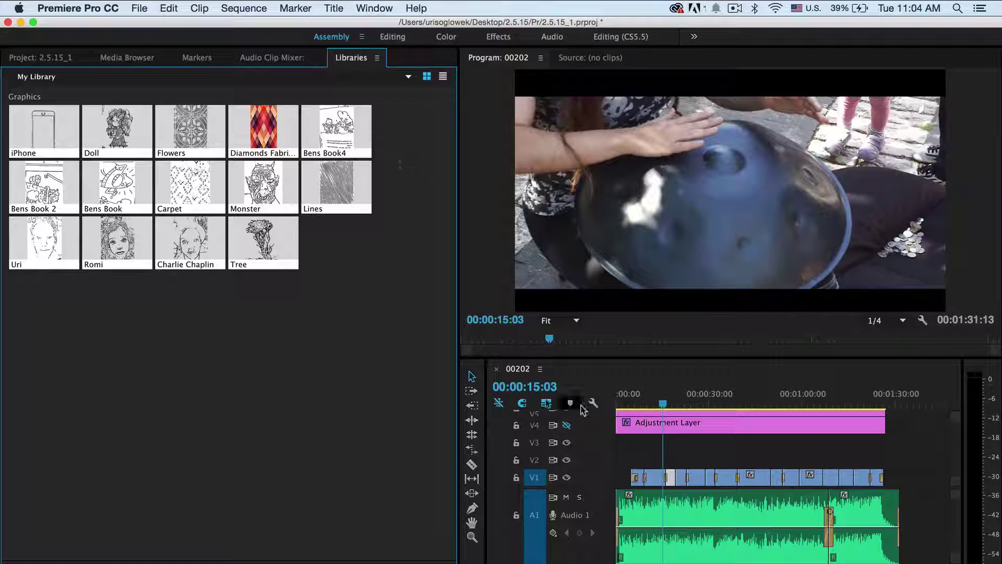
{"action": "left_click_drag", "start_coordinate": [592, 354], "coordinate": [592, 282]}
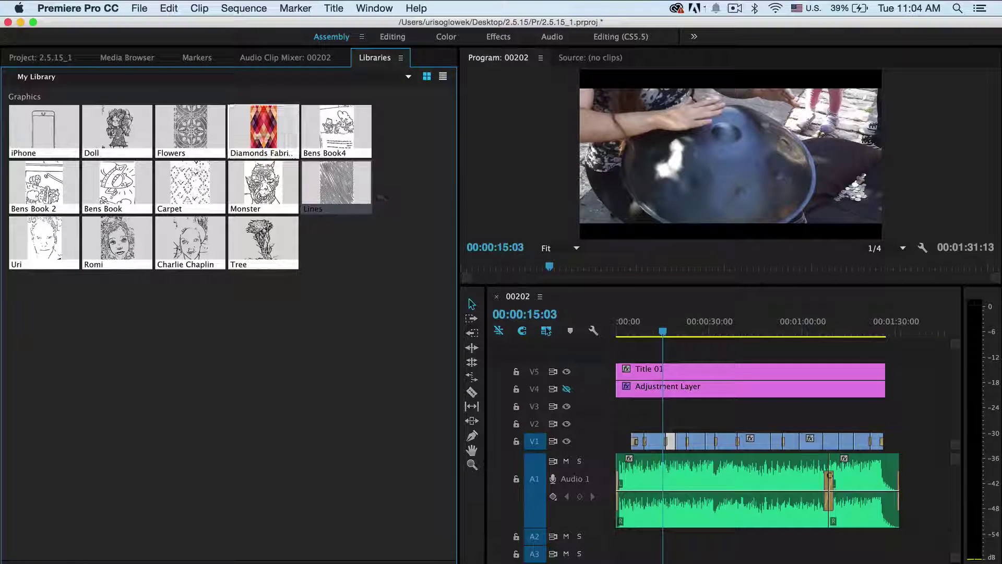
{"action": "left_click", "coordinate": [222, 77]}
{"action": "left_click", "coordinate": [271, 302]}
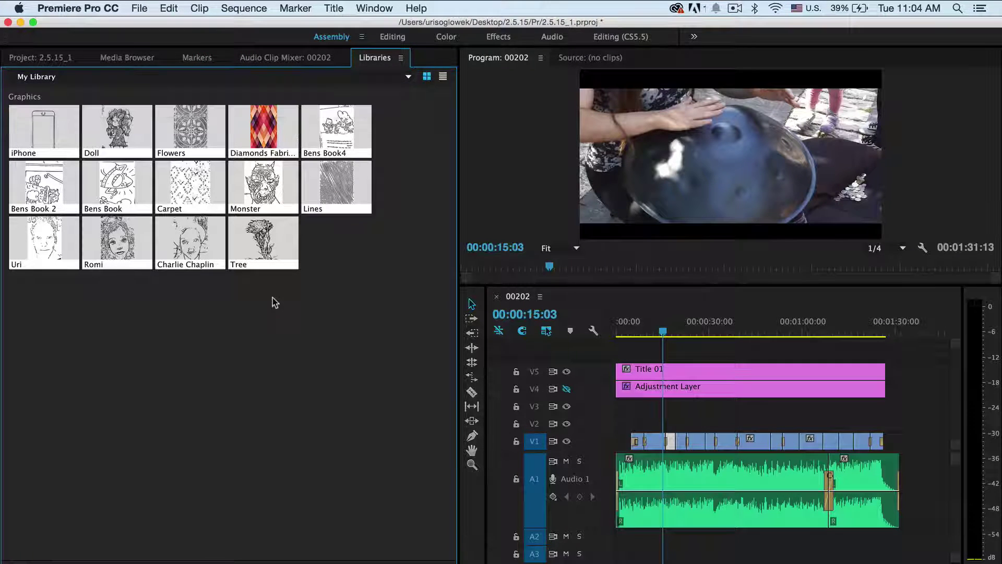
{"action": "left_click_drag", "start_coordinate": [455, 310], "coordinate": [303, 291]}
{"action": "left_click_drag", "start_coordinate": [486, 328], "coordinate": [332, 319]}
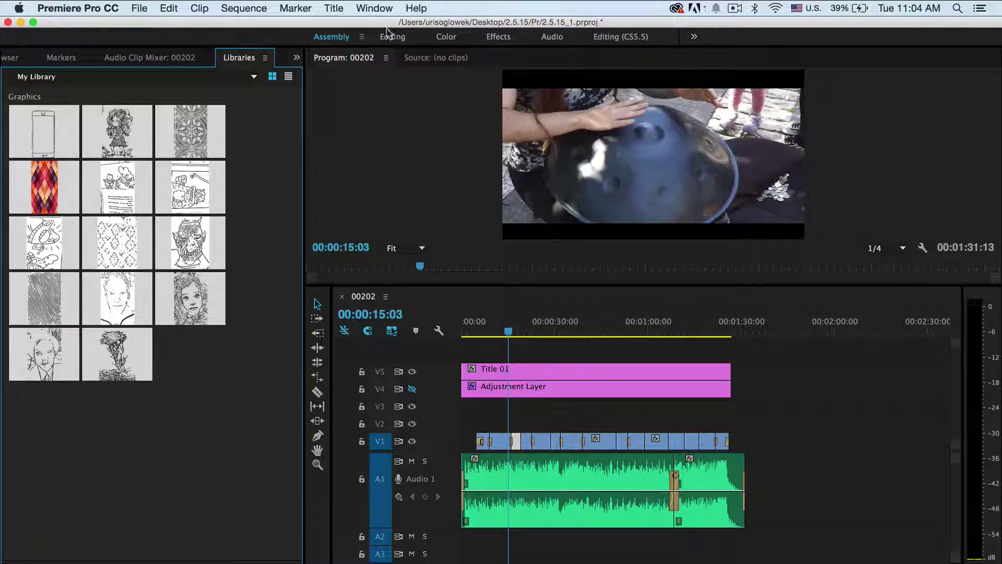
Switch to the Color workspace, narrow the Lumetri Scopes panel and add the Histogram beside the waveform.
{"action": "left_click", "coordinate": [447, 37]}
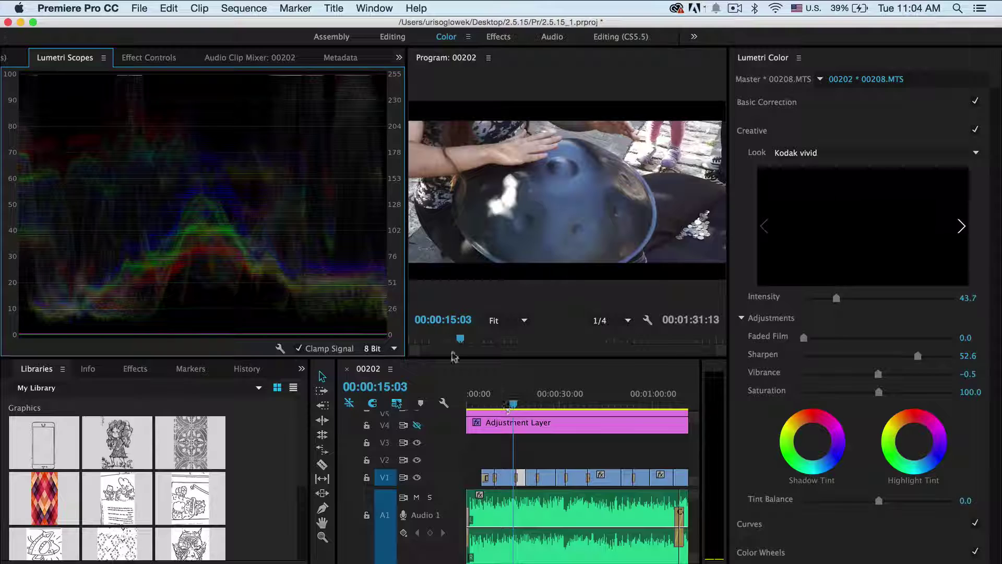
{"action": "left_click_drag", "start_coordinate": [407, 305], "coordinate": [336, 296]}
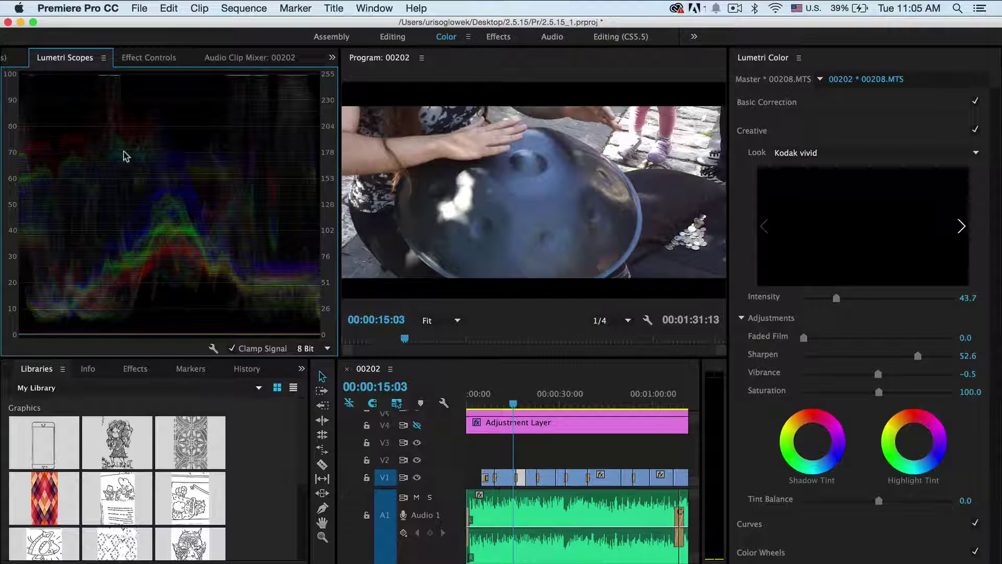
{"action": "right_click", "coordinate": [230, 159]}
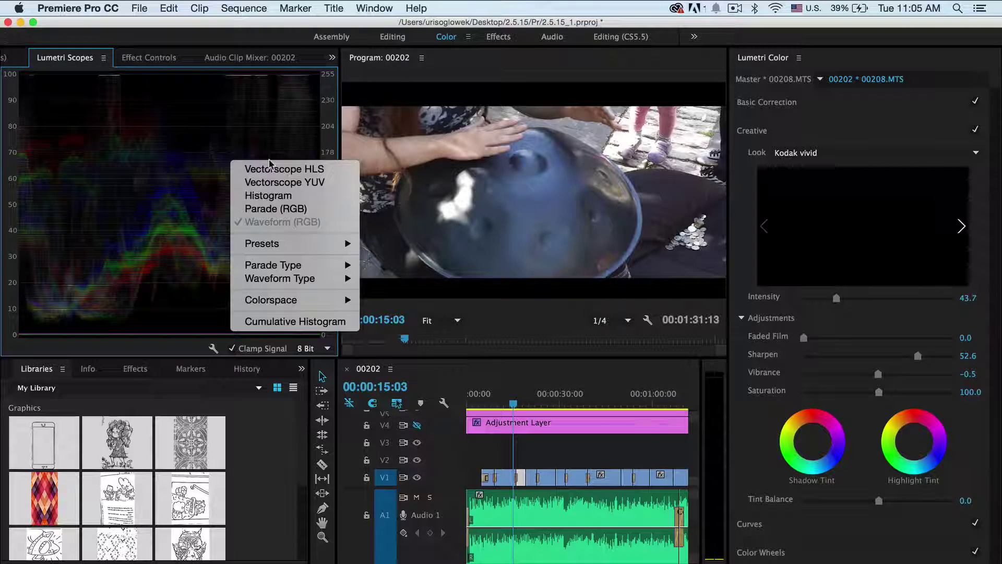
{"action": "left_click", "coordinate": [297, 196]}
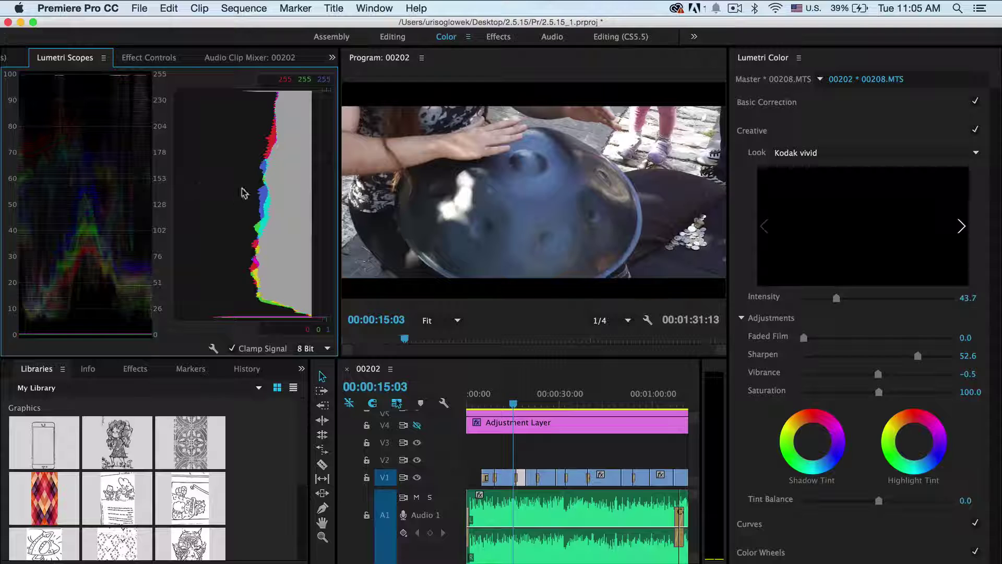
Add the Parade (RGB) scope to the Lumetri Scopes and remove it again.
{"action": "right_click", "coordinate": [94, 177]}
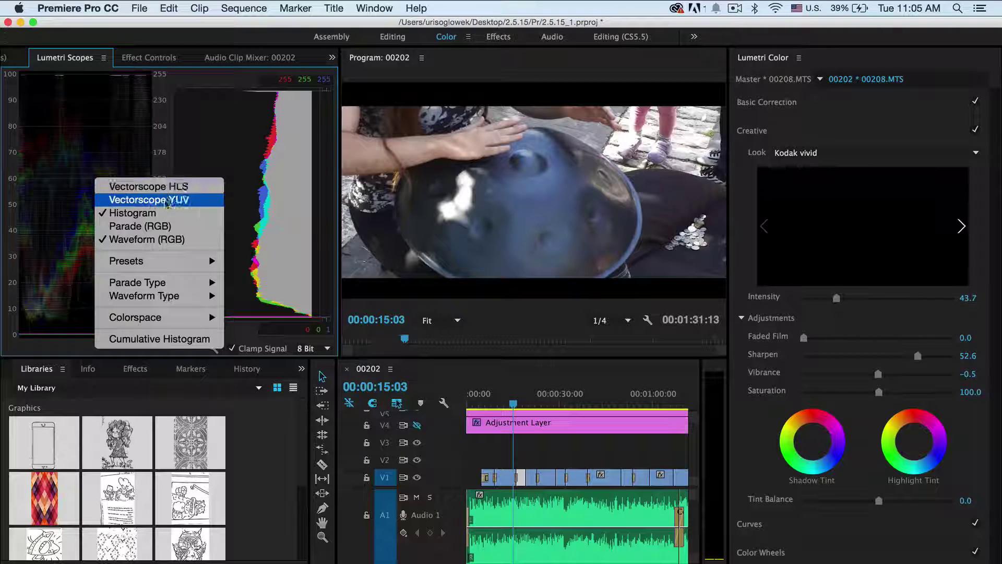
{"action": "left_click", "coordinate": [170, 226]}
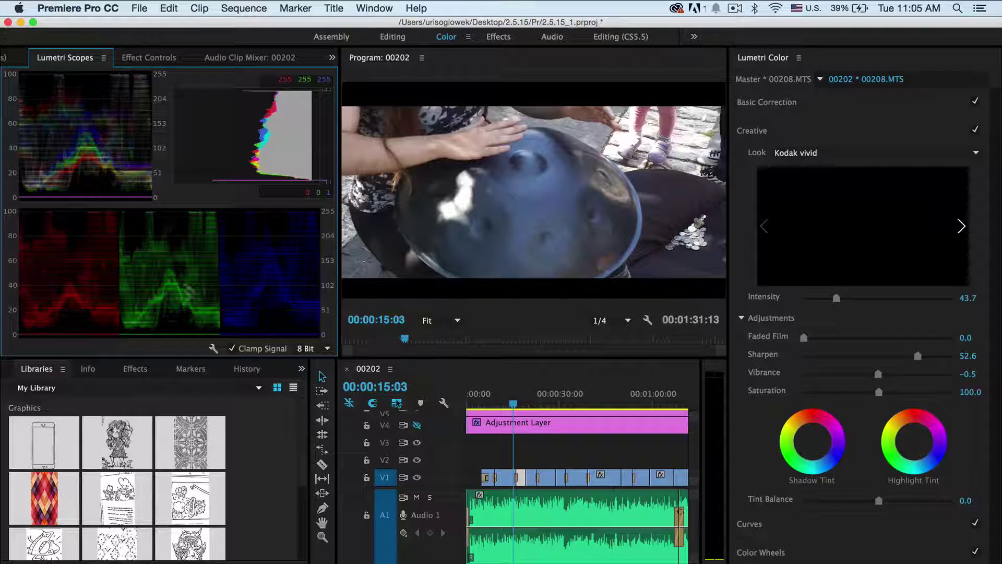
{"action": "right_click", "coordinate": [264, 162]}
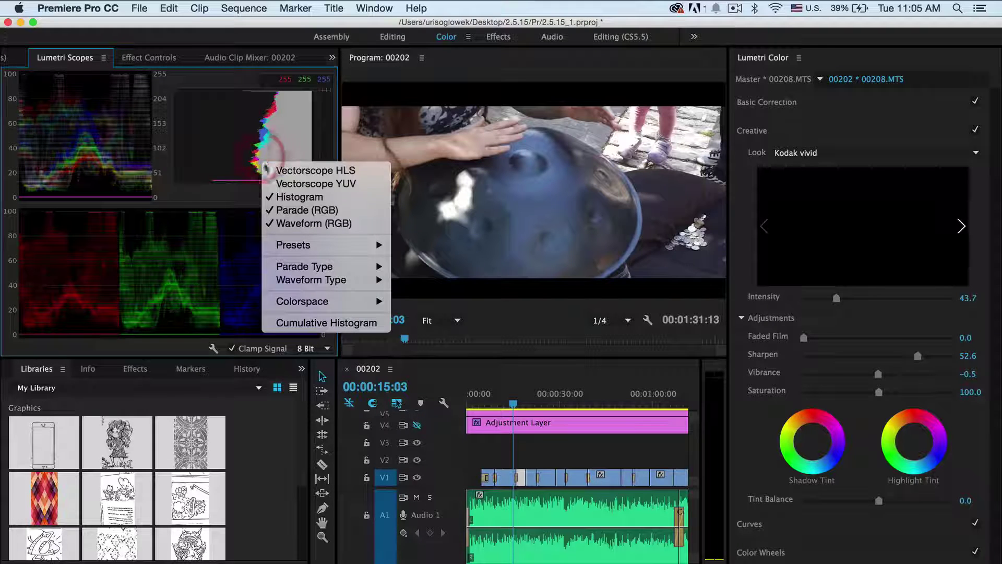
{"action": "left_click", "coordinate": [282, 209]}
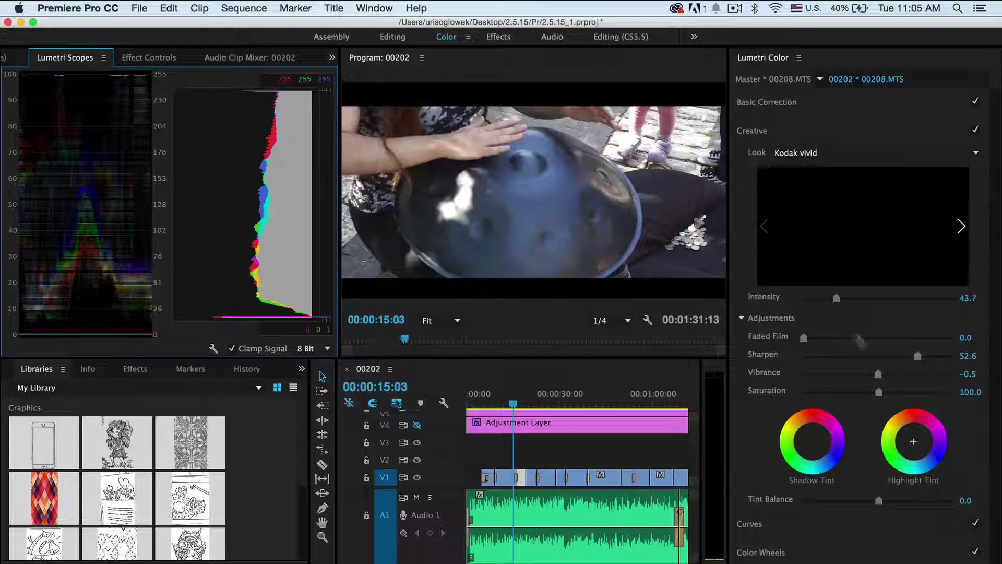
Set the creative Look of clip 00208.MTS to None and position the playhead at 00:00:17:03 in the zoomed-in timeline.
{"action": "left_click", "coordinate": [795, 154]}
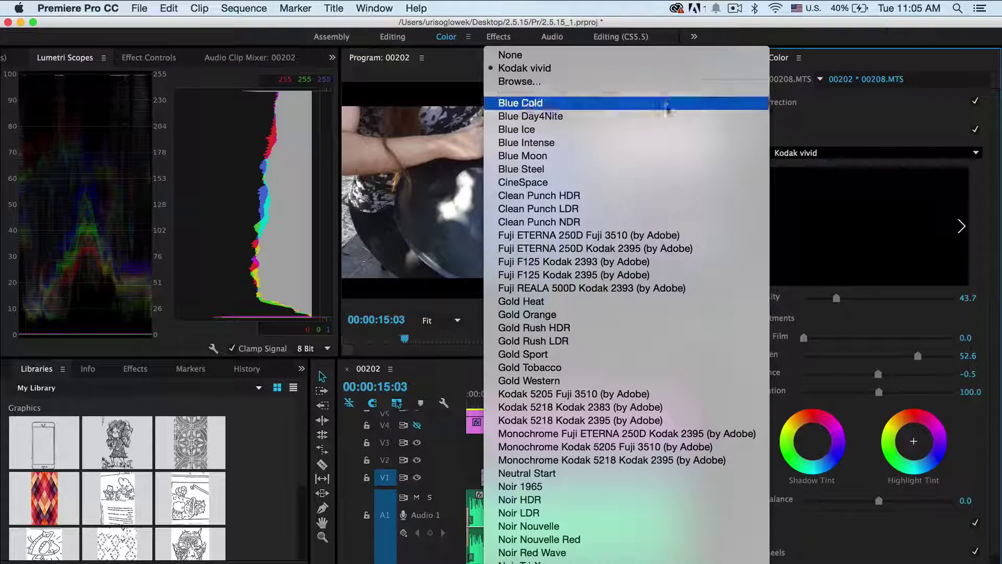
{"action": "left_click", "coordinate": [652, 57]}
{"action": "left_click_drag", "start_coordinate": [514, 400], "coordinate": [521, 402]}
{"action": "key", "text": "="}
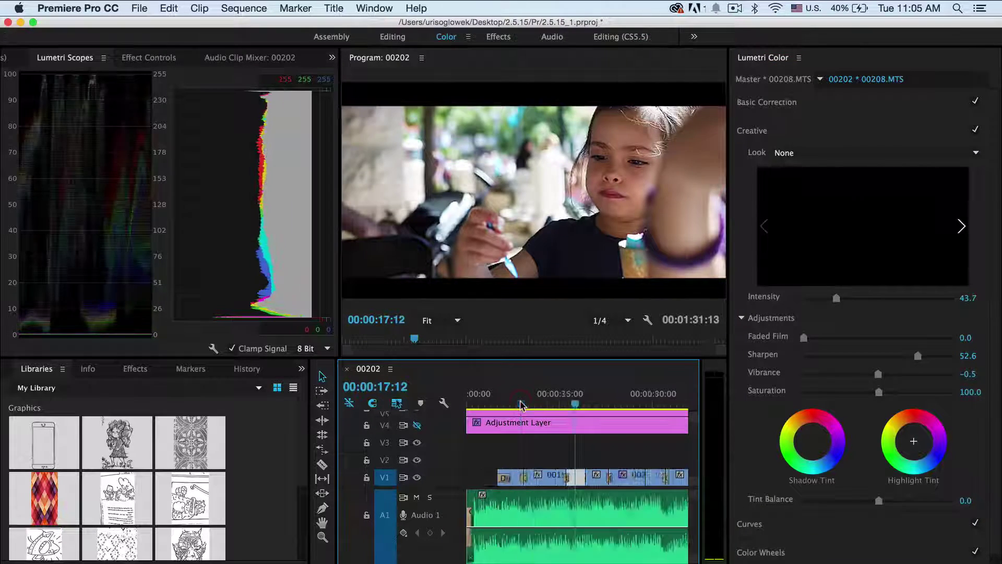
{"action": "key", "text": "="}
{"action": "key", "text": "="}
{"action": "mouse_move", "coordinate": [576, 404]}
{"action": "left_mouse_down"}
{"action": "mouse_move", "coordinate": [586, 405]}
{"action": "mouse_move", "coordinate": [569, 404]}
{"action": "left_mouse_up"}
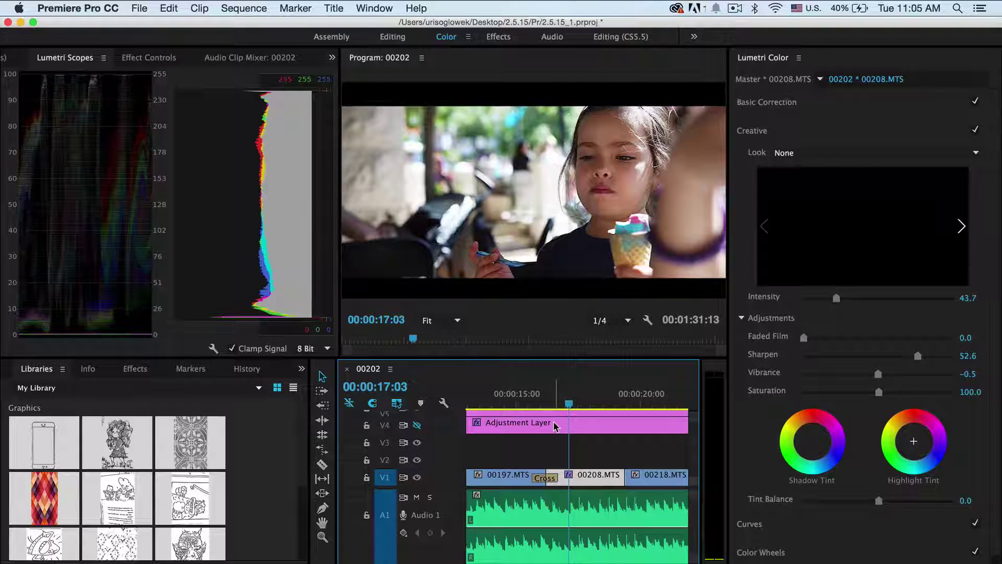
Preview the adjustment layer's effect at 00:00:17:03 and 00:00:17:08 by turning track V4's output on and back off.
{"action": "left_click", "coordinate": [556, 427]}
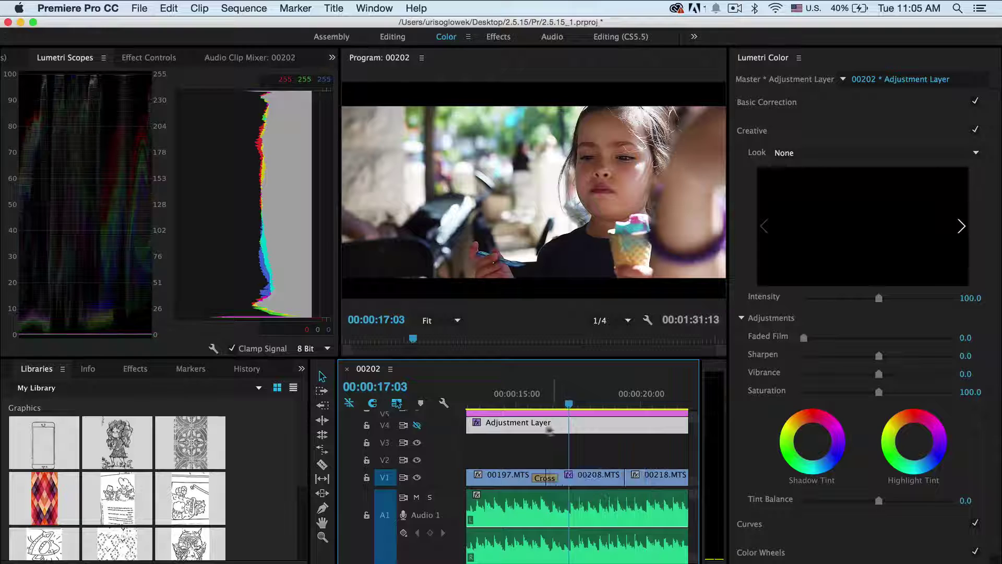
{"action": "left_click", "coordinate": [417, 426]}
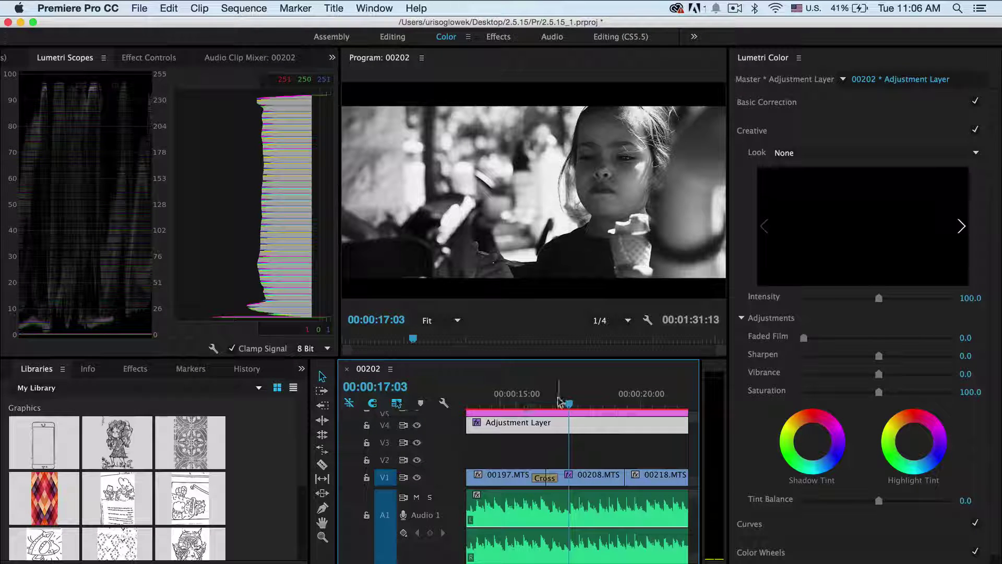
{"action": "left_click_drag", "start_coordinate": [569, 406], "coordinate": [574, 405]}
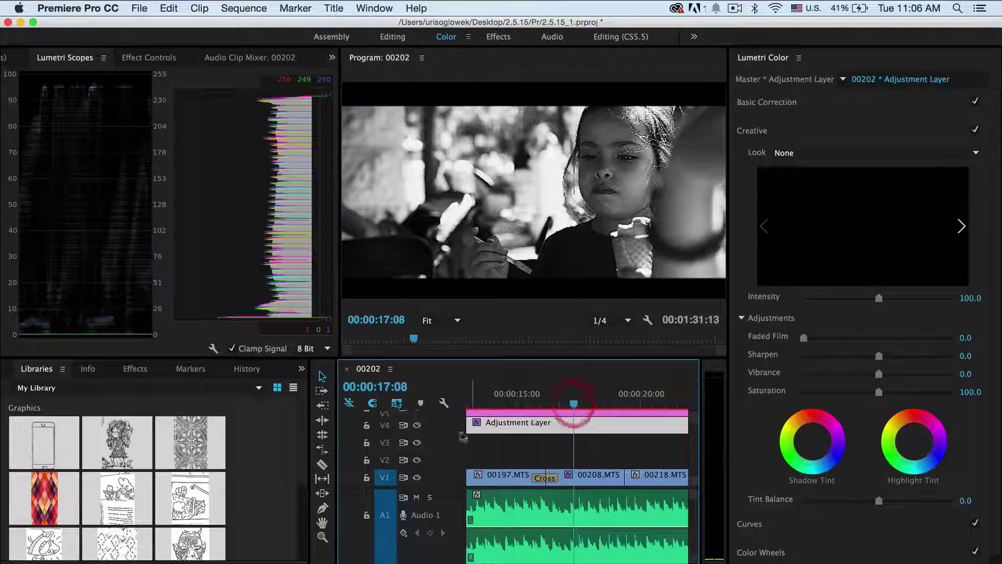
{"action": "left_click", "coordinate": [417, 426]}
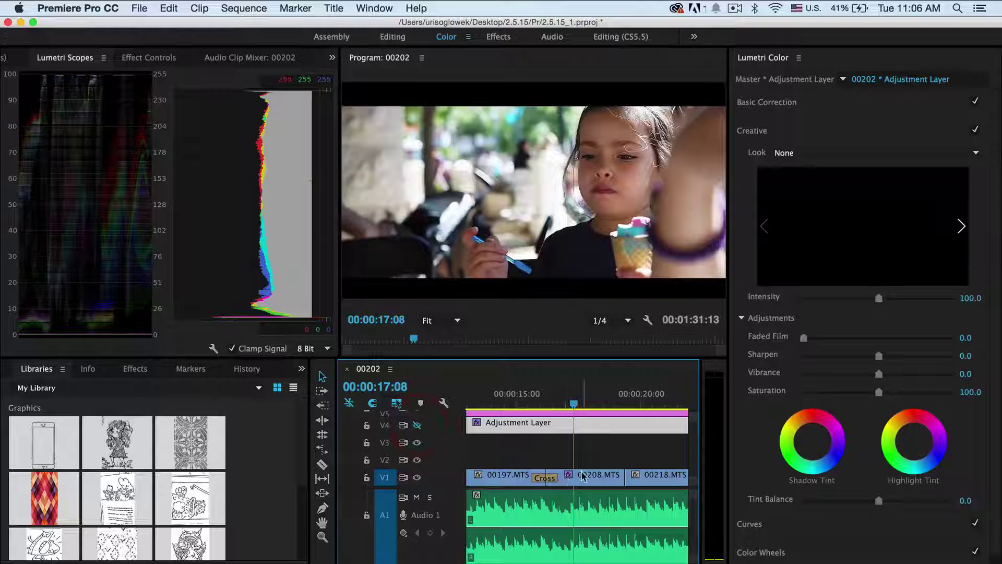
Select clip 00208.MTS on V1 and widen the Program monitor and the timeline by narrowing the Lumetri Scopes and Libraries panels.
{"action": "left_click", "coordinate": [577, 475]}
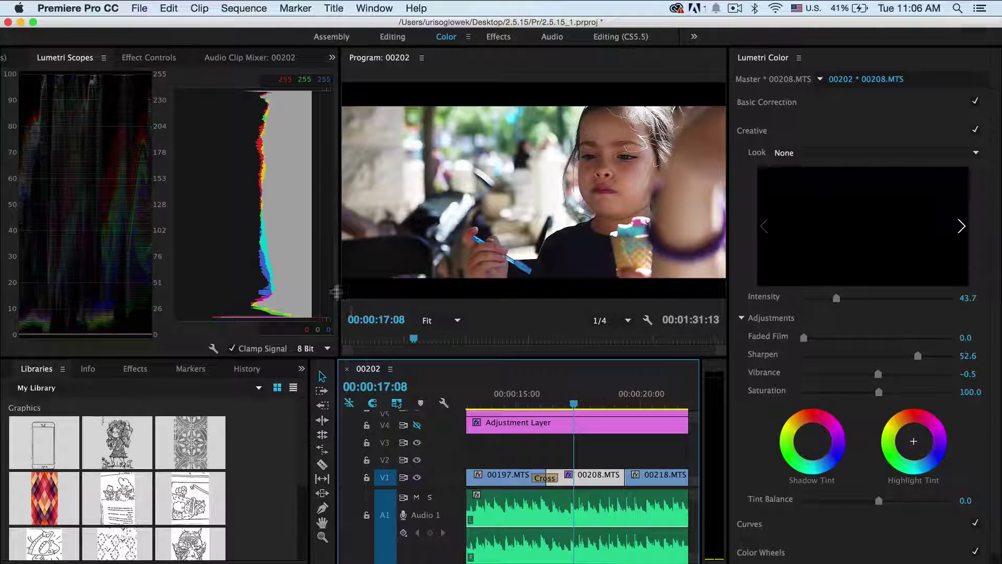
{"action": "left_click_drag", "start_coordinate": [338, 292], "coordinate": [178, 290]}
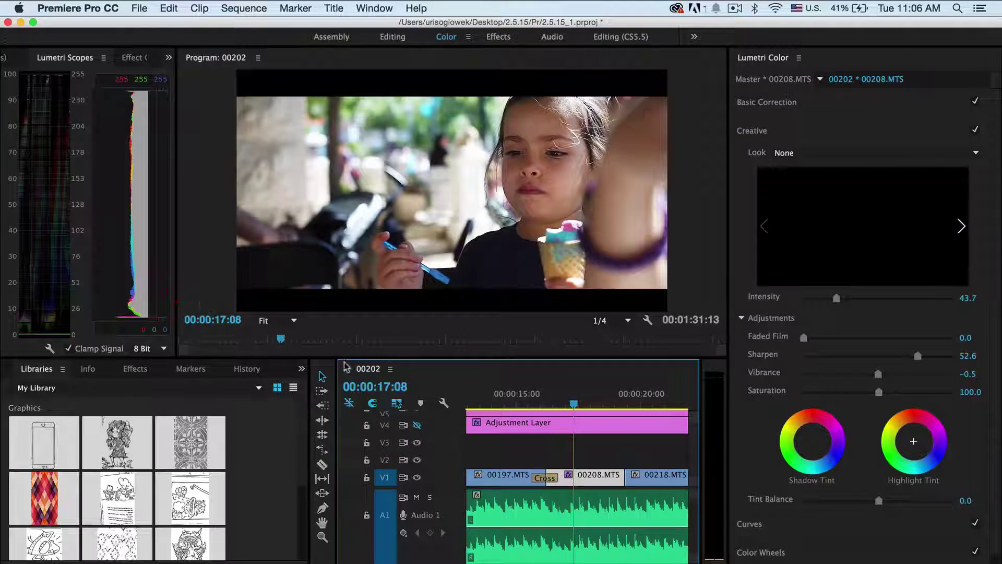
{"action": "left_click_drag", "start_coordinate": [332, 371], "coordinate": [205, 371]}
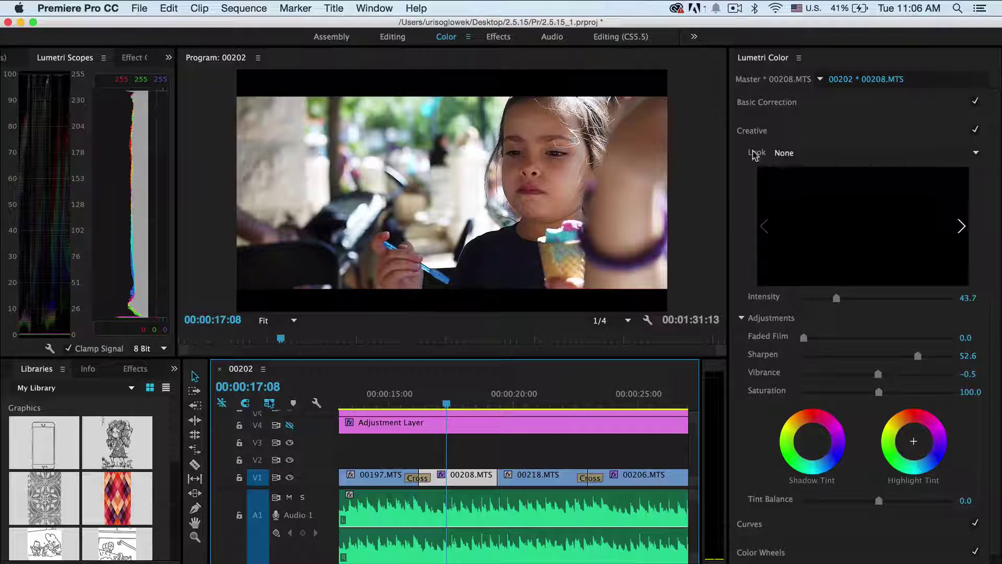
Apply the Clean Punch HDR creative look to clip 00208.MTS in Lumetri Color.
{"action": "left_click", "coordinate": [787, 152]}
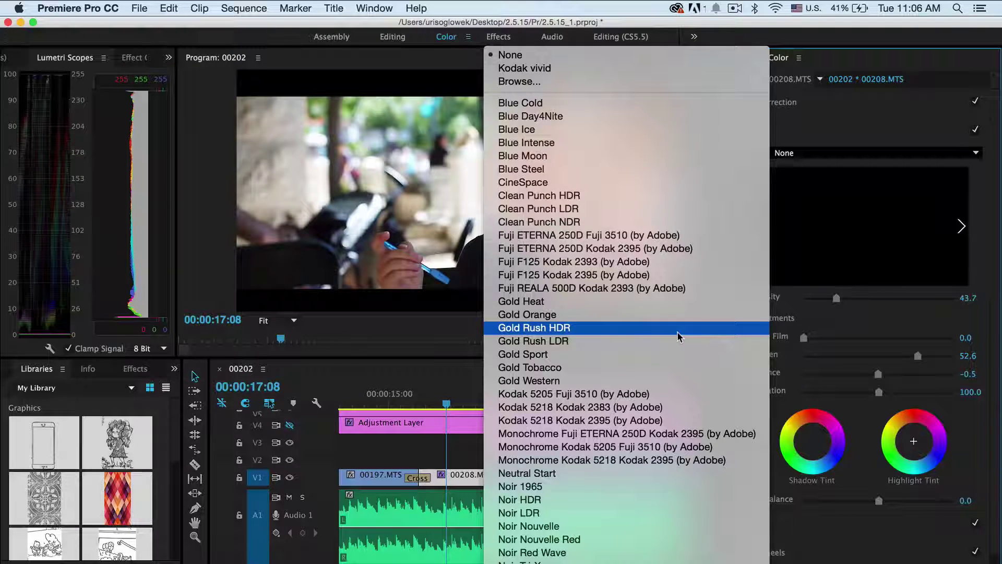
{"action": "left_click", "coordinate": [636, 196]}
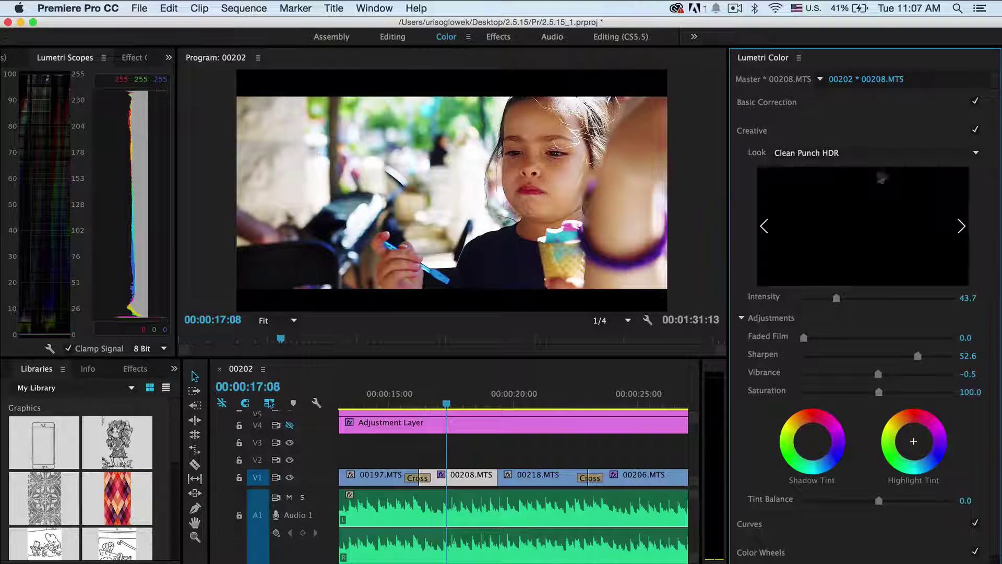
Turn Lumetri Color's Creative section off and back on to compare the clip with and without the look.
{"action": "left_click", "coordinate": [975, 130]}
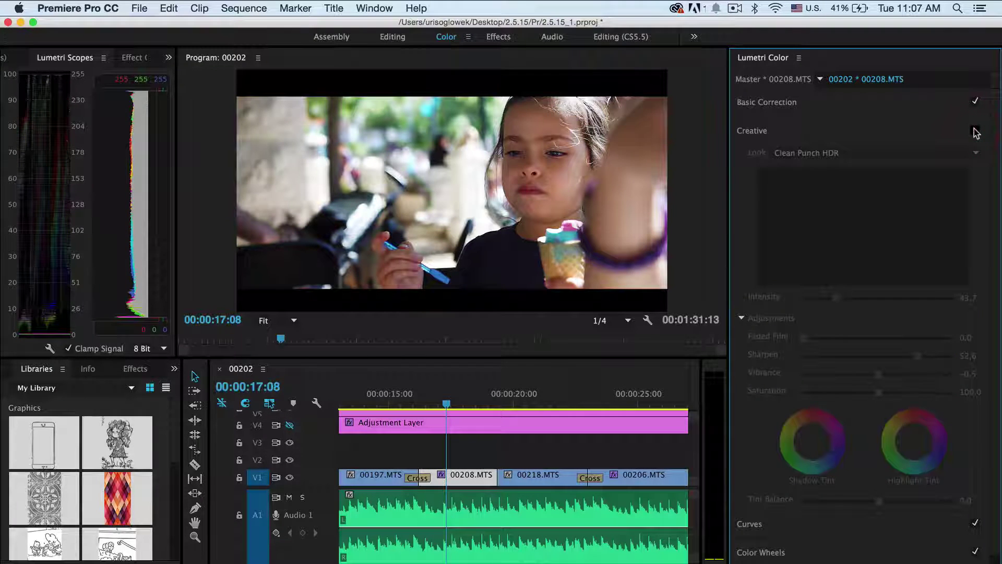
{"action": "left_click", "coordinate": [975, 131]}
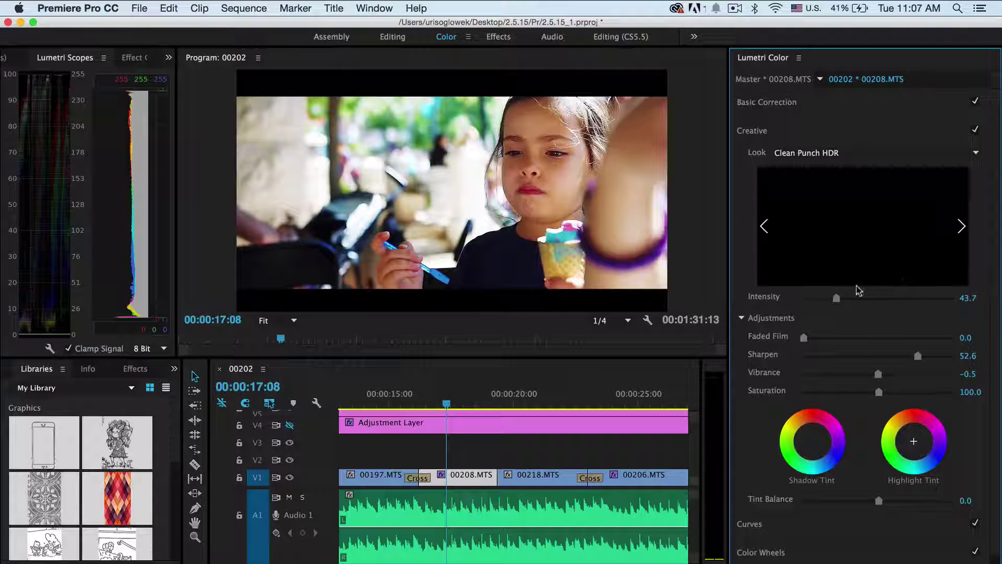
Set Creative Intensity to 64.2, Faded Film to 22.8, Sharpen to 0, Vibrance to -8.8 and Saturation to 114.4 on clip 00208.MTS.
{"action": "mouse_move", "coordinate": [837, 298]}
{"action": "left_mouse_down"}
{"action": "mouse_move", "coordinate": [906, 297]}
{"action": "mouse_move", "coordinate": [868, 311]}
{"action": "mouse_move", "coordinate": [801, 312]}
{"action": "mouse_move", "coordinate": [852, 303]}
{"action": "left_mouse_up"}
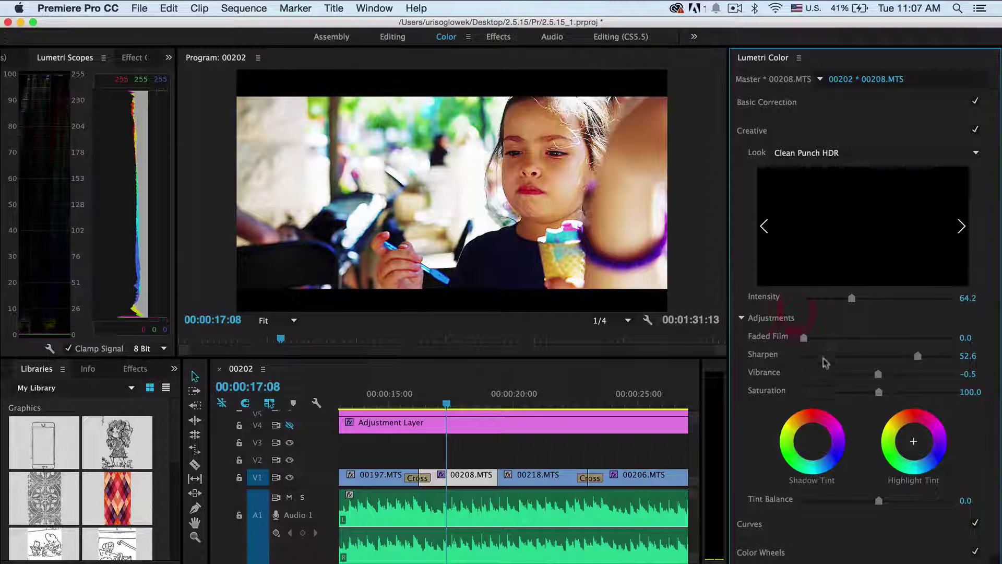
{"action": "left_click_drag", "start_coordinate": [807, 341], "coordinate": [838, 344]}
{"action": "left_click_drag", "start_coordinate": [918, 356], "coordinate": [927, 375]}
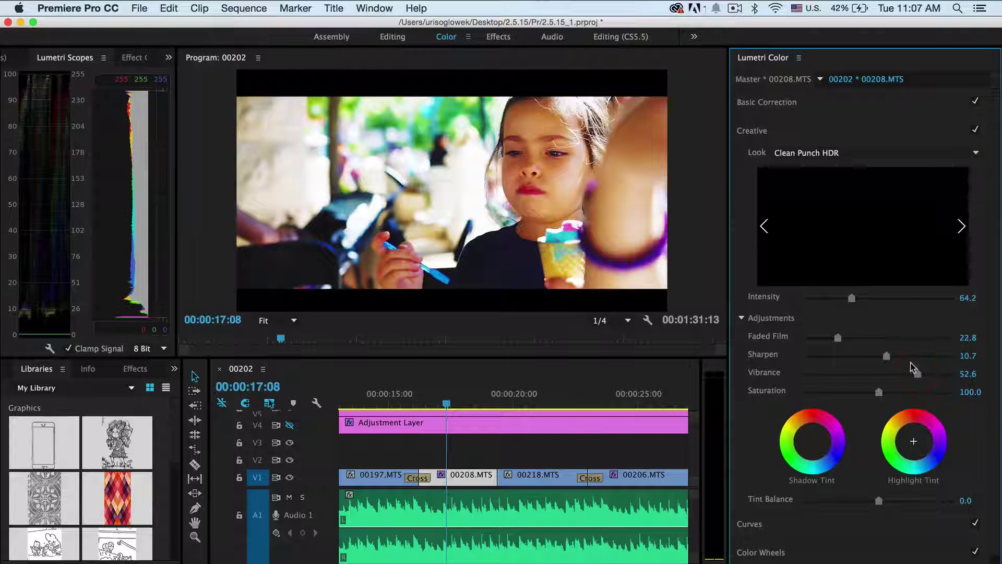
{"action": "left_click", "coordinate": [970, 356]}
{"action": "type", "text": "0"}
{"action": "key", "text": "Return"}
{"action": "left_click_drag", "start_coordinate": [917, 374], "coordinate": [889, 392]}
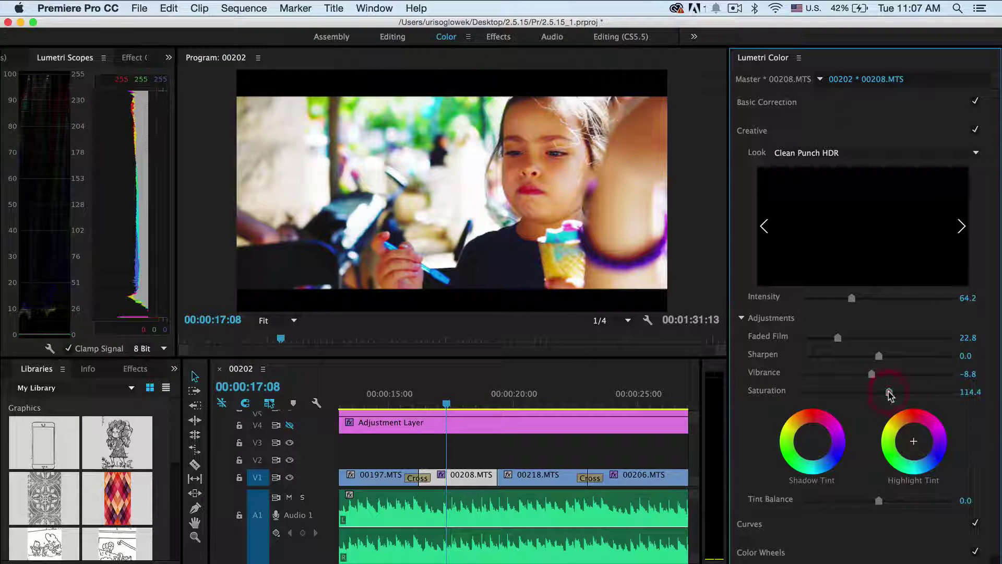
Try a Creative Saturation of 0.0 on the clip and undo it.
{"action": "scroll", "coordinate": [812, 331], "scroll_direction": "down", "scroll_amount": 1}
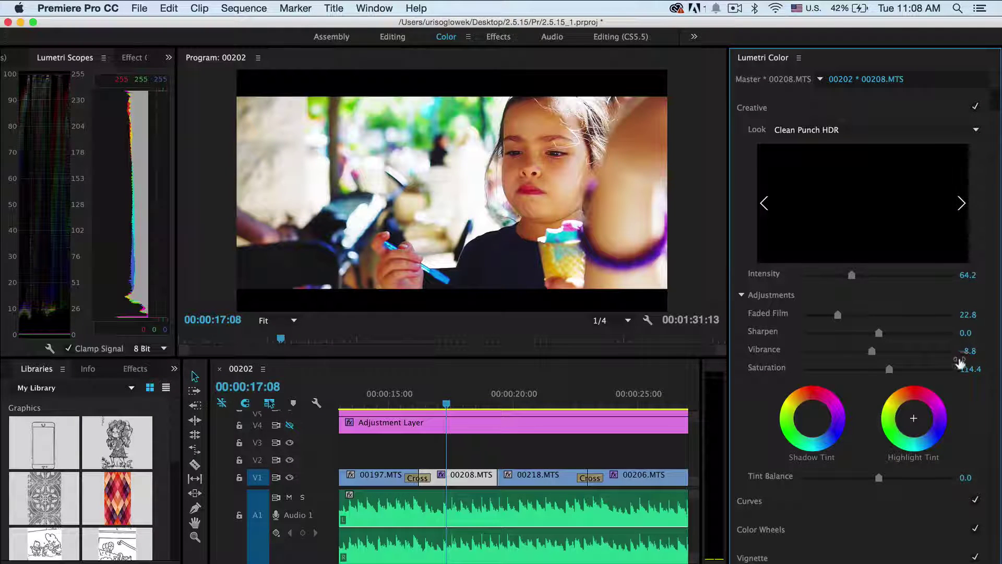
{"action": "key", "text": "Return"}
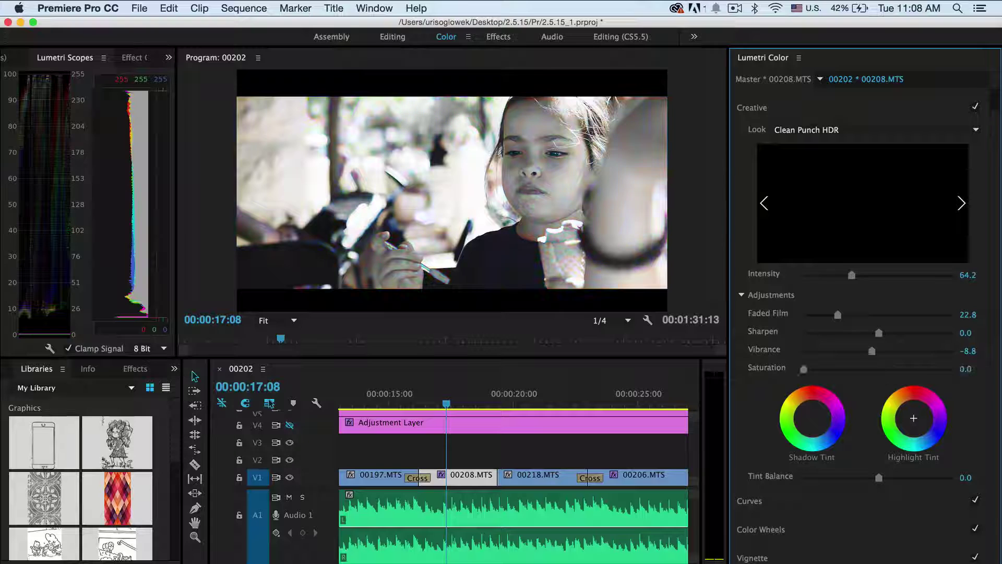
{"action": "key", "text": "super+z"}
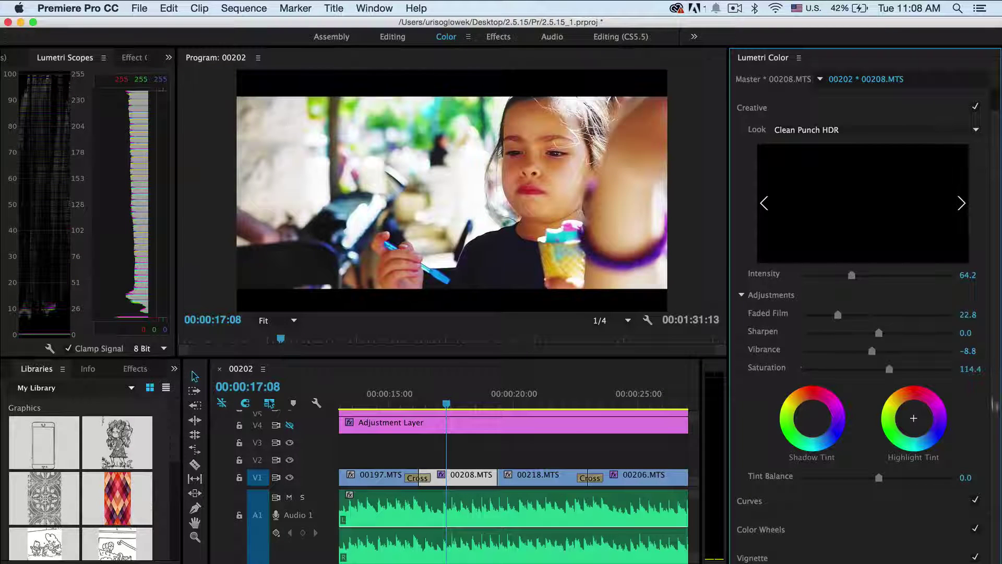
Undo the remaining Creative adjustments on the clip and turn the Creative section back on.
{"action": "key", "text": "super+z"}
{"action": "key", "text": "super+z"}
{"action": "key", "text": "super+z"}
{"action": "key", "text": "super+z"}
{"action": "key", "text": "super+z"}
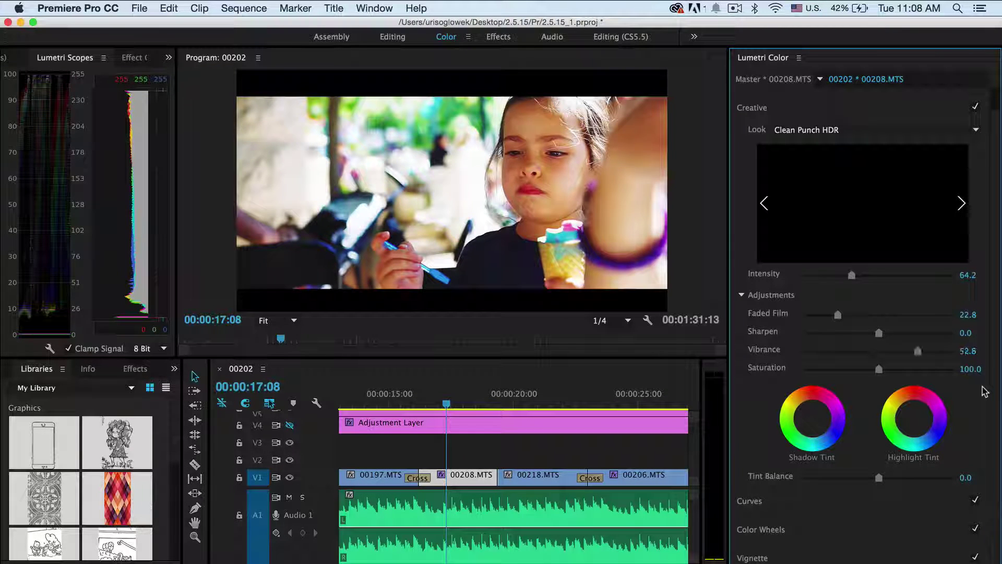
{"action": "key", "text": "super+z"}
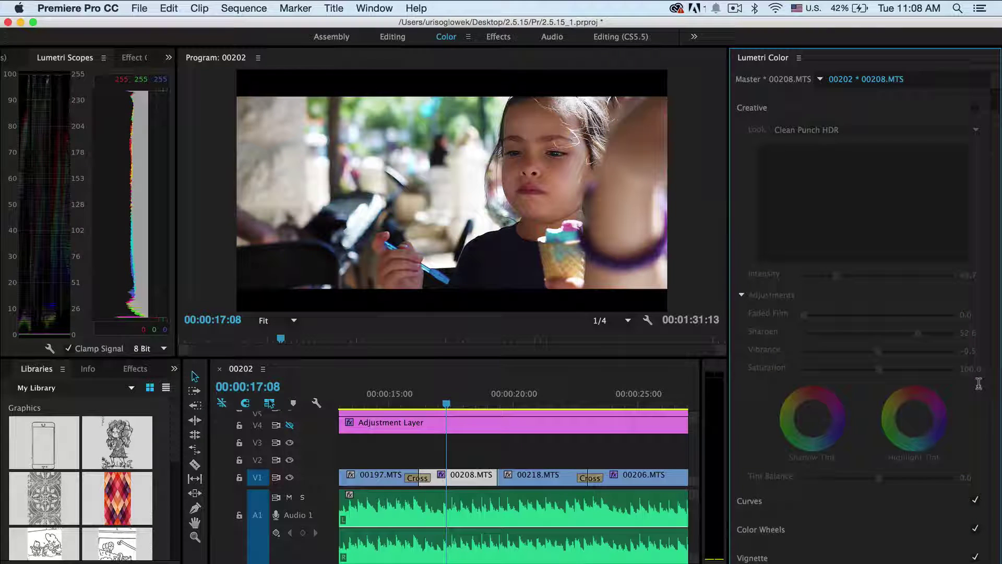
{"action": "left_click", "coordinate": [975, 107]}
Set the creative Look to None, and load Kodak vivid.cube from the Desktop's LUT folder as the look.
{"action": "left_click", "coordinate": [830, 130]}
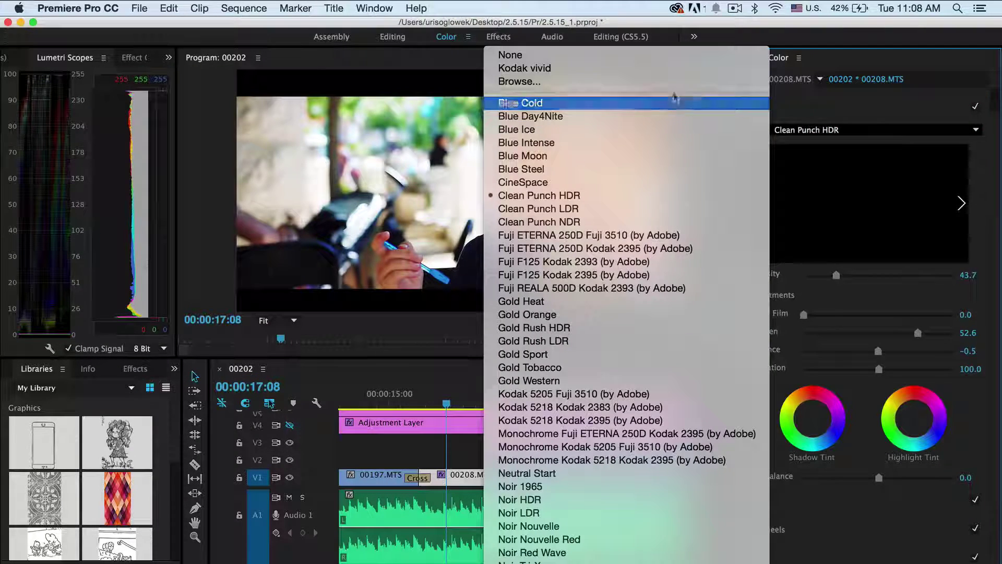
{"action": "left_click", "coordinate": [655, 55]}
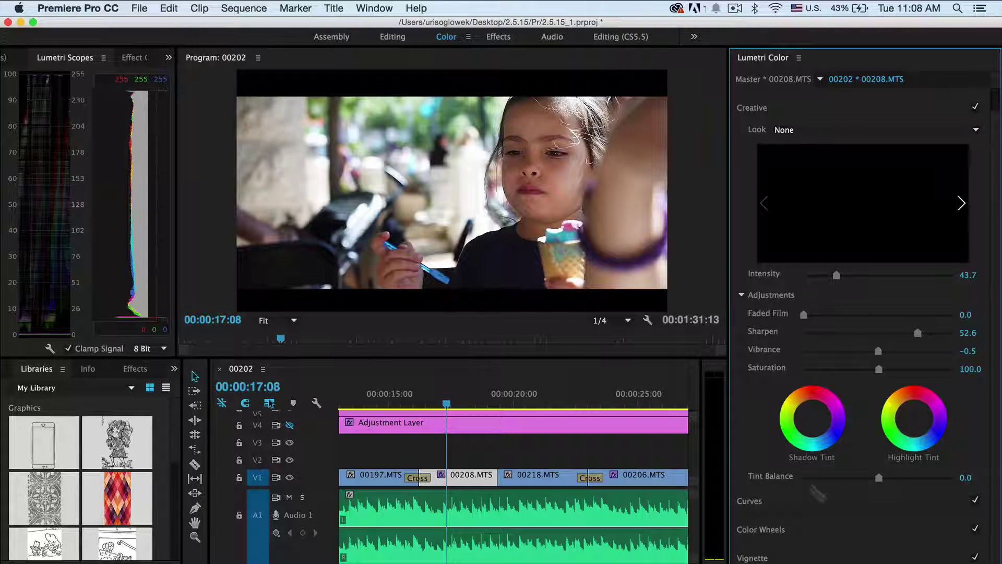
{"action": "left_click", "coordinate": [789, 132]}
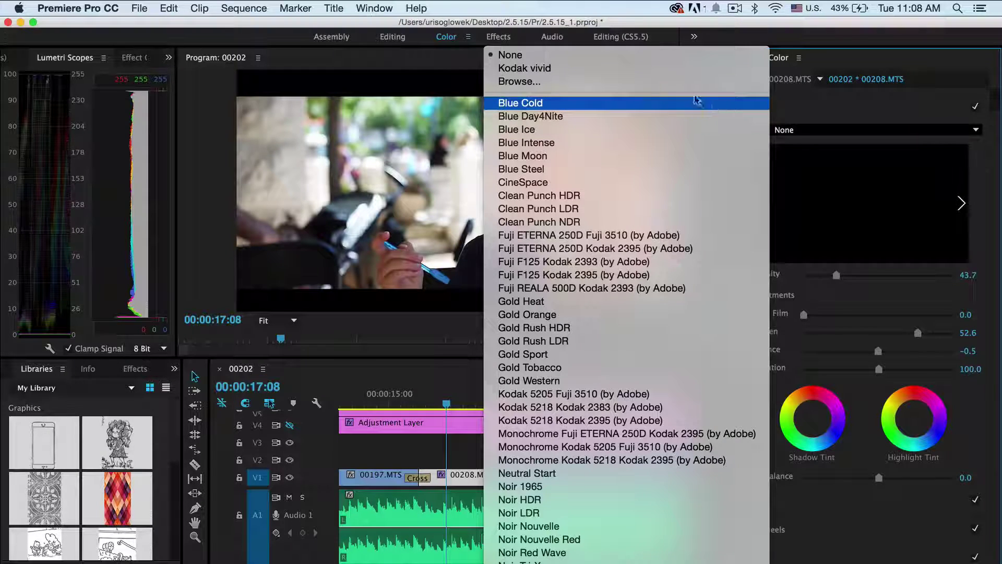
{"action": "left_click", "coordinate": [676, 80]}
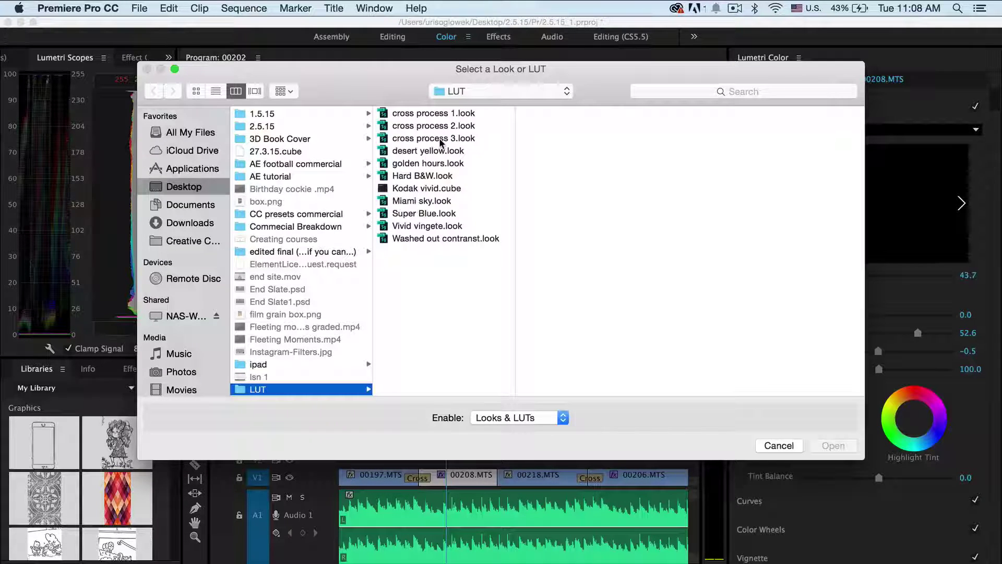
{"action": "left_click", "coordinate": [384, 189]}
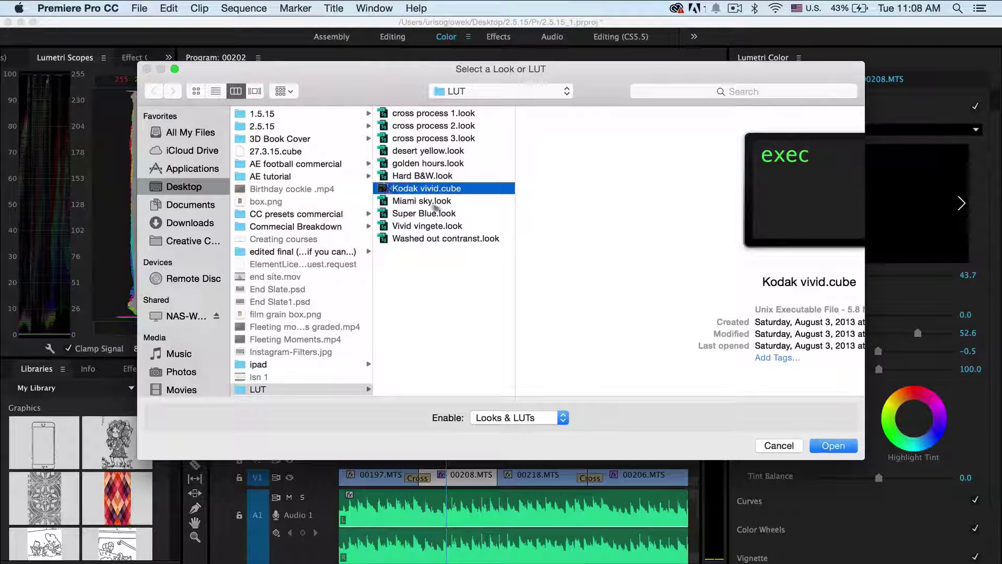
{"action": "left_click", "coordinate": [826, 449]}
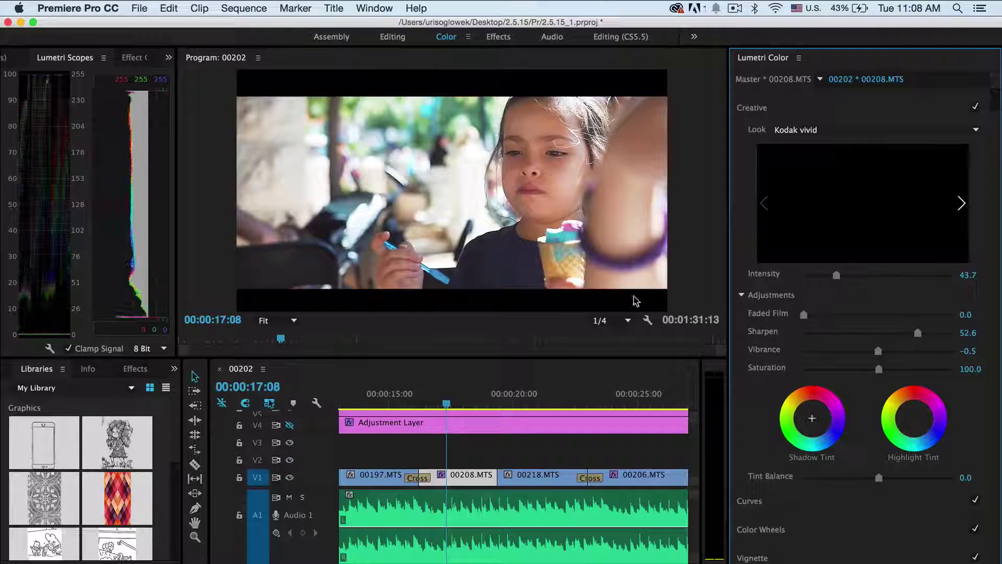
Move the playhead to 00:00:17:21 and set Creative Intensity to 91.2, Sharpen to 70.2 and Faded Film to 0.0.
{"action": "left_click_drag", "start_coordinate": [453, 407], "coordinate": [459, 407]}
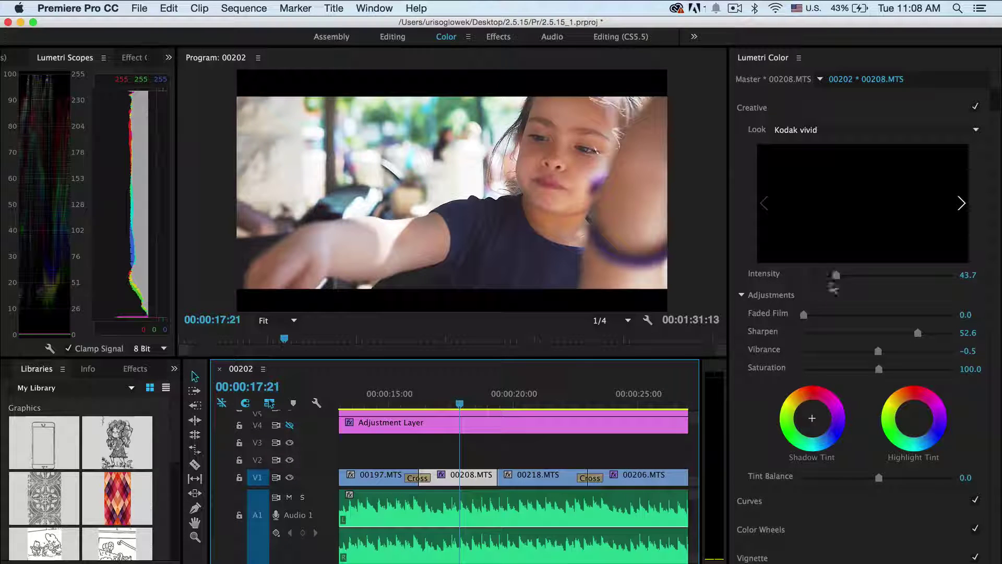
{"action": "left_click_drag", "start_coordinate": [844, 281], "coordinate": [871, 281]}
{"action": "left_click_drag", "start_coordinate": [850, 314], "coordinate": [843, 314]}
{"action": "left_click_drag", "start_coordinate": [918, 333], "coordinate": [936, 334]}
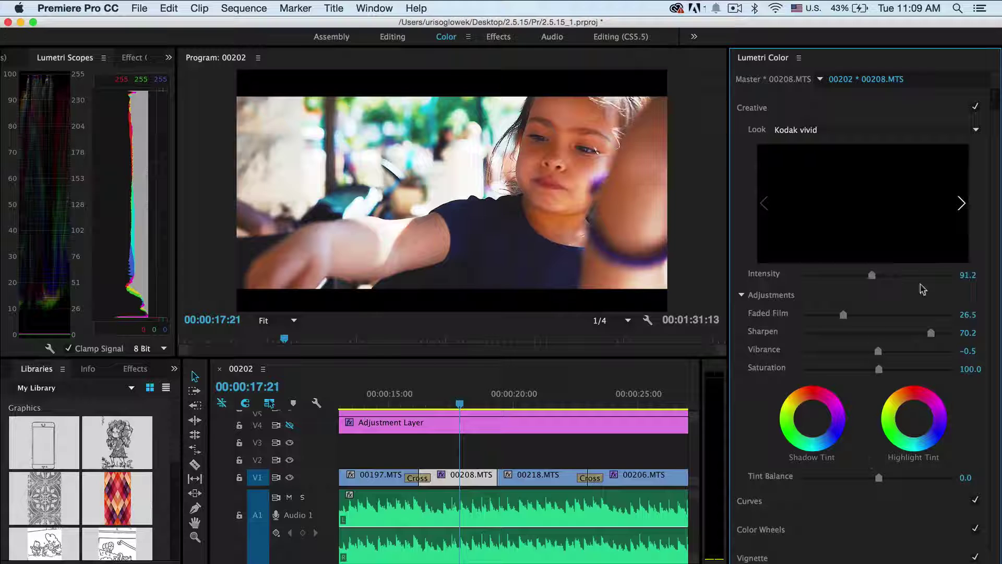
{"action": "left_click_drag", "start_coordinate": [844, 316], "coordinate": [803, 316]}
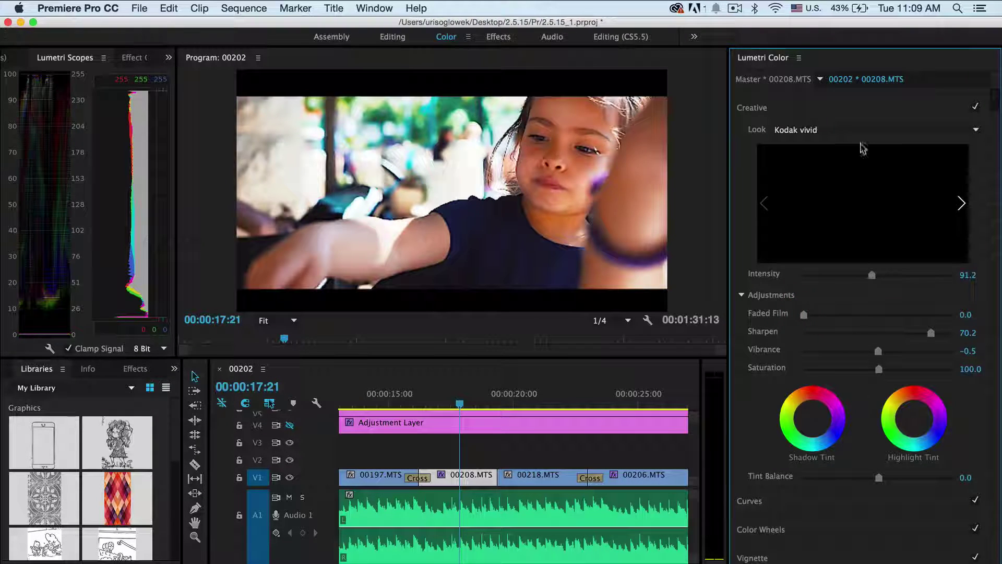
Try Vivid vingete.look from the LUT folder and the built-in Blue Steel preset as the clip's creative look.
{"action": "left_click", "coordinate": [830, 130]}
{"action": "left_click", "coordinate": [635, 82]}
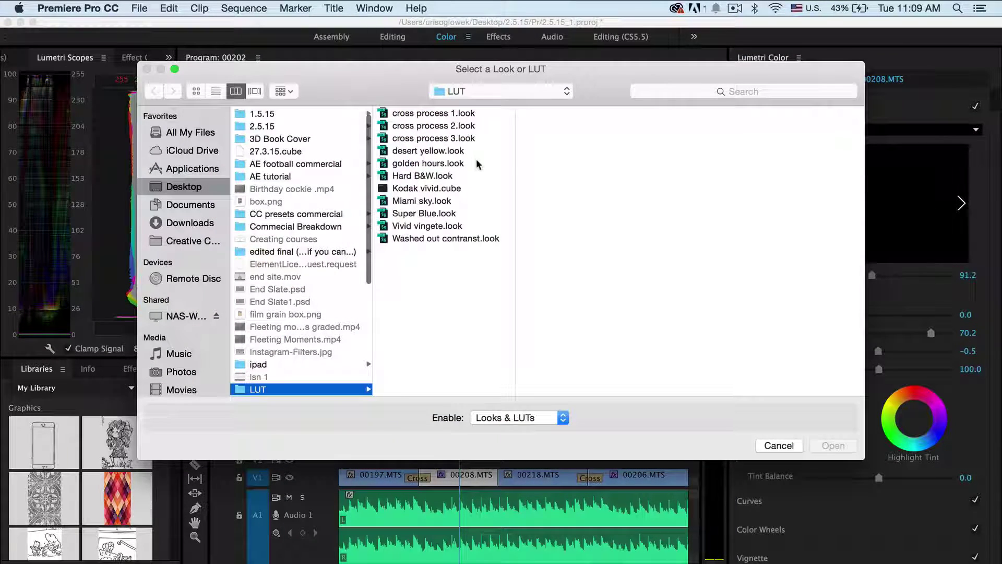
{"action": "left_click", "coordinate": [443, 224]}
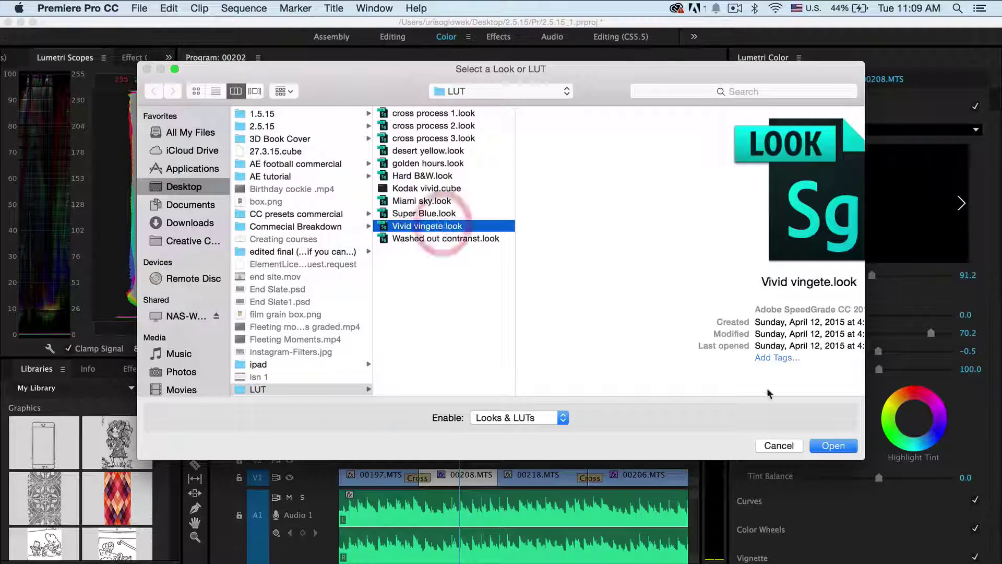
{"action": "left_click", "coordinate": [832, 445]}
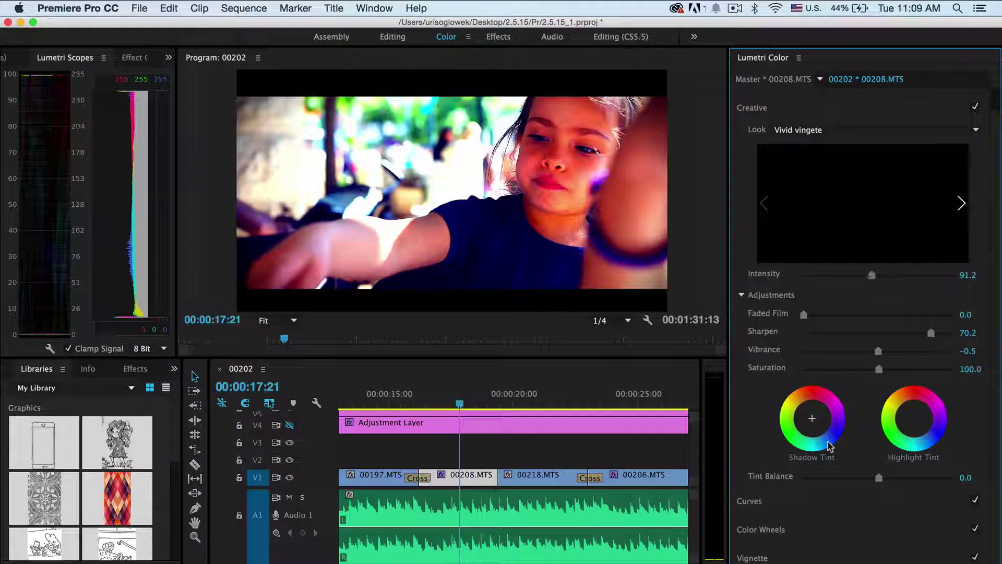
{"action": "left_click", "coordinate": [848, 130]}
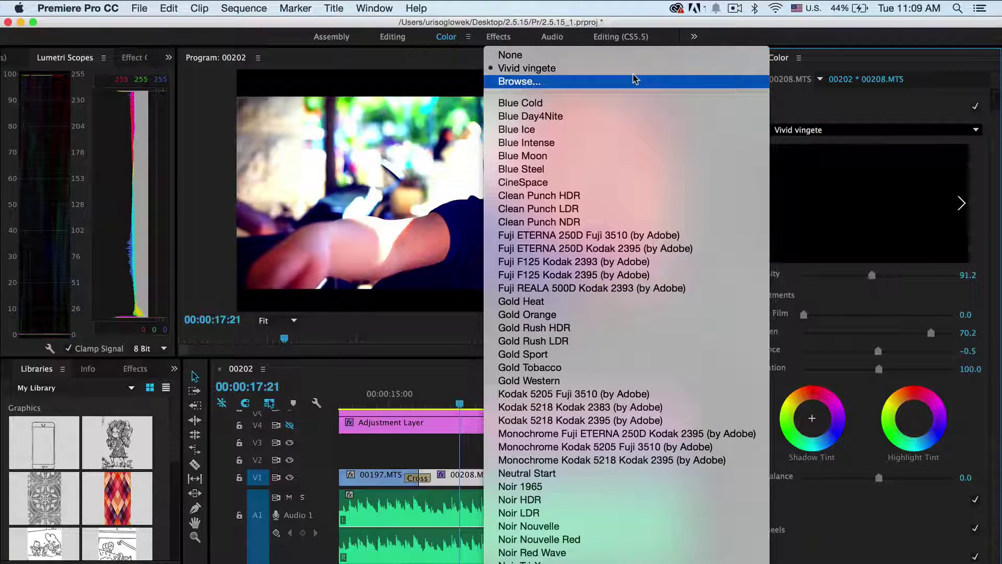
{"action": "left_click", "coordinate": [591, 170]}
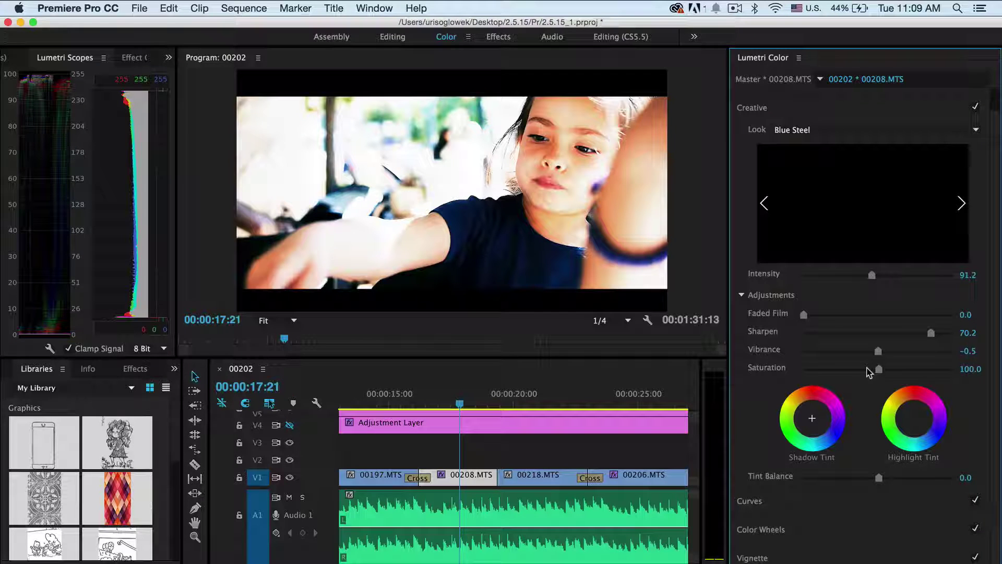
Lower the midtones of the RGB curve and reshape the Hue Saturation Curve around the reds and oranges.
{"action": "left_click", "coordinate": [914, 501]}
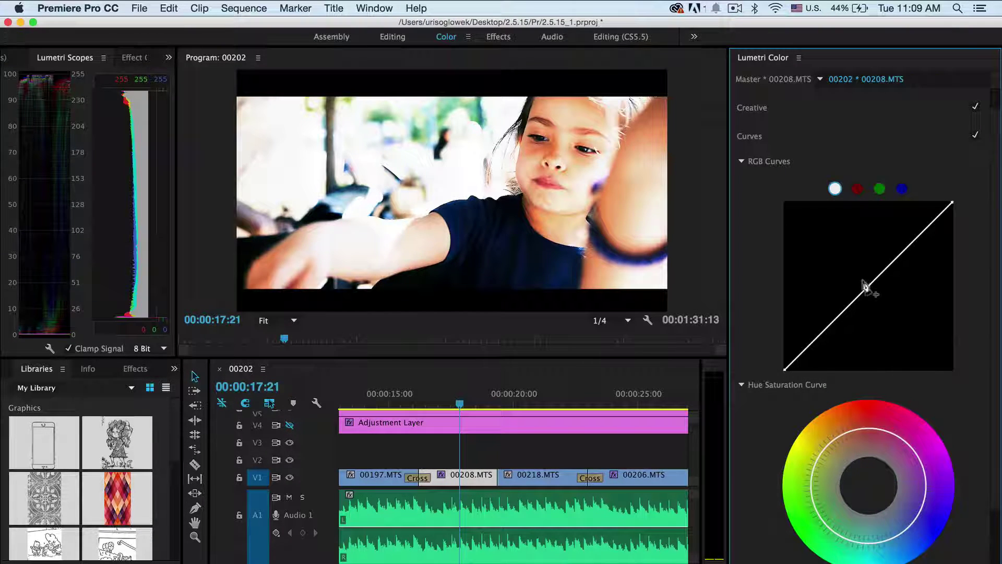
{"action": "left_click_drag", "start_coordinate": [868, 286], "coordinate": [888, 293]}
{"action": "left_click_drag", "start_coordinate": [862, 421], "coordinate": [836, 445]}
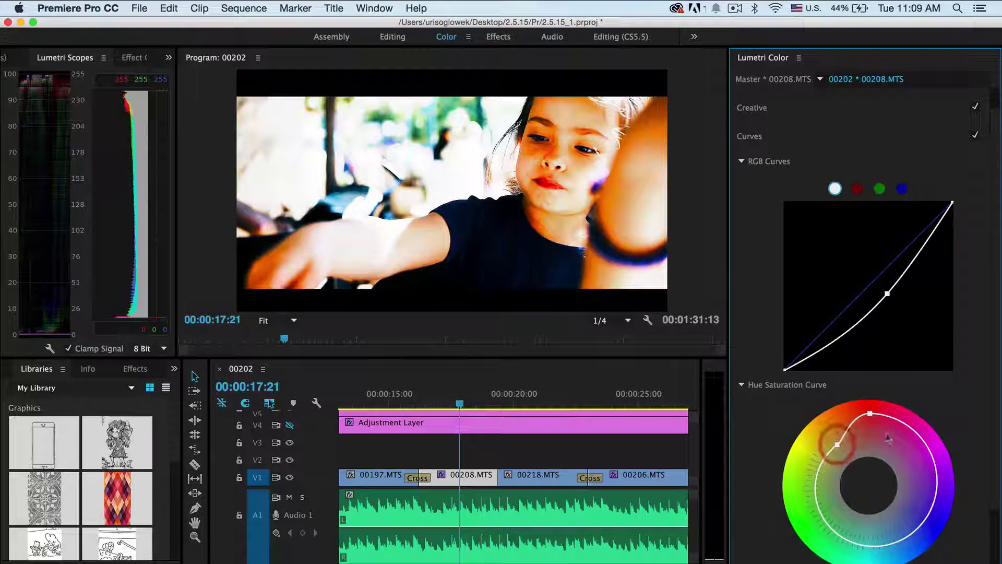
{"action": "left_click_drag", "start_coordinate": [897, 427], "coordinate": [885, 444]}
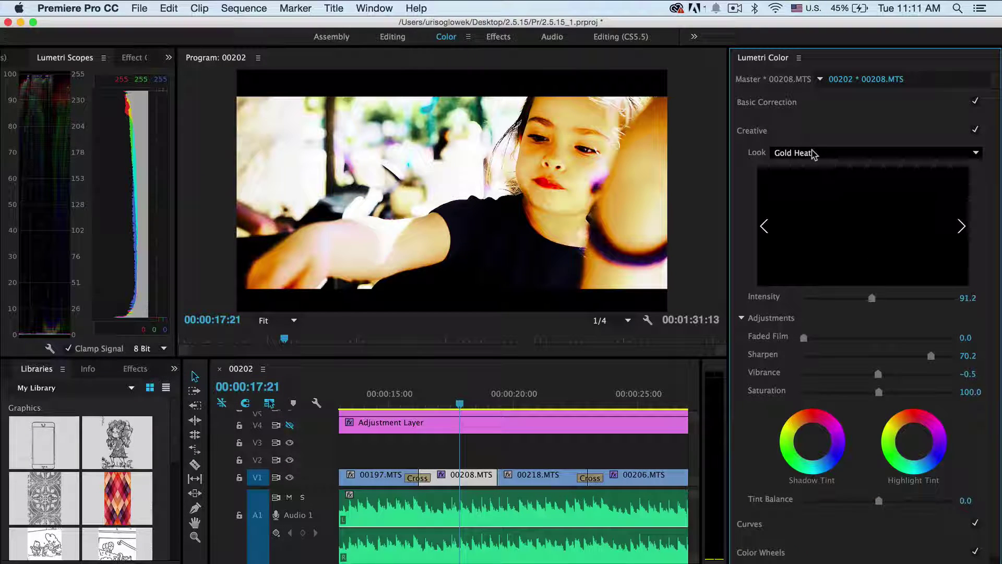
Set the creative Look of clip 00208.MTS on V1 to None.
{"action": "left_click", "coordinate": [812, 154]}
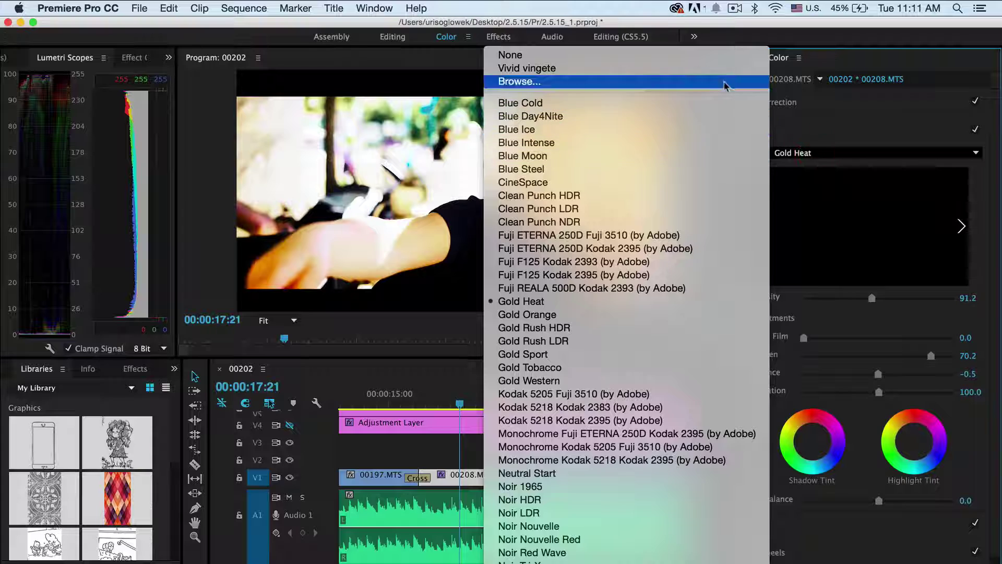
{"action": "left_click", "coordinate": [714, 63]}
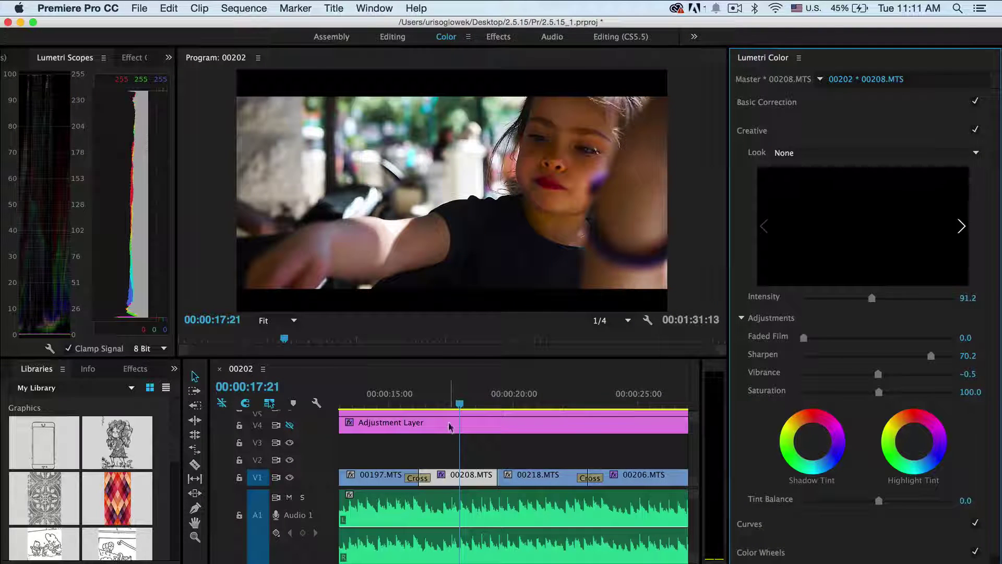
{"action": "left_click", "coordinate": [465, 483]}
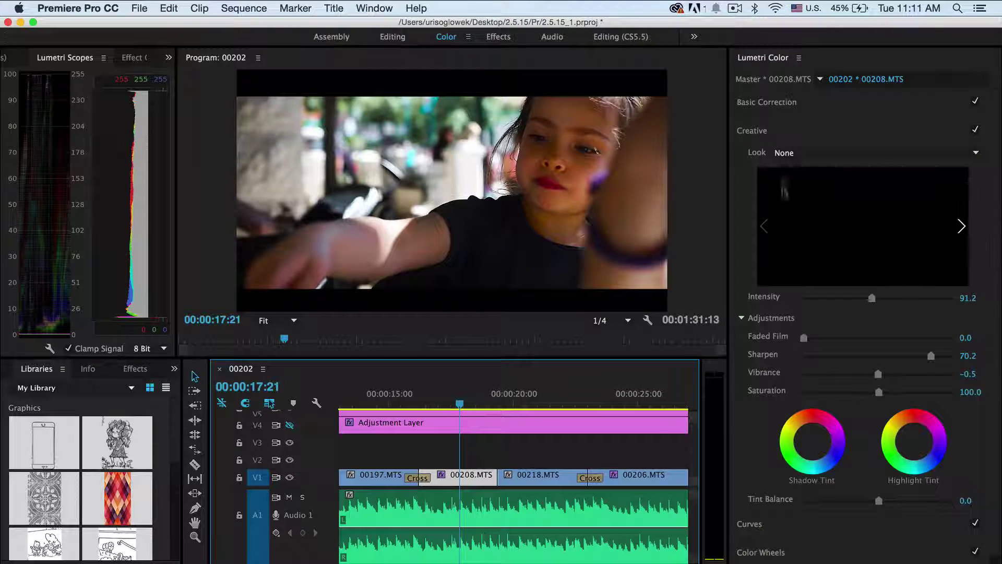
In Basic Correction, set Exposure to 1.0, Contrast to -32.1, Highlights to 6.0, Shadows to 41.4 and Whites to 13.5.
{"action": "left_click", "coordinate": [773, 135]}
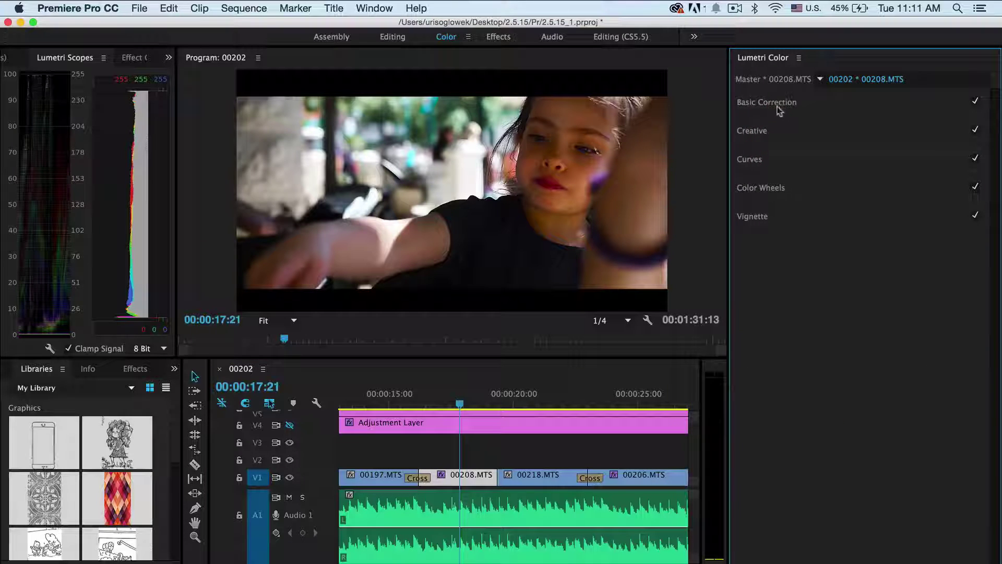
{"action": "left_click", "coordinate": [771, 109]}
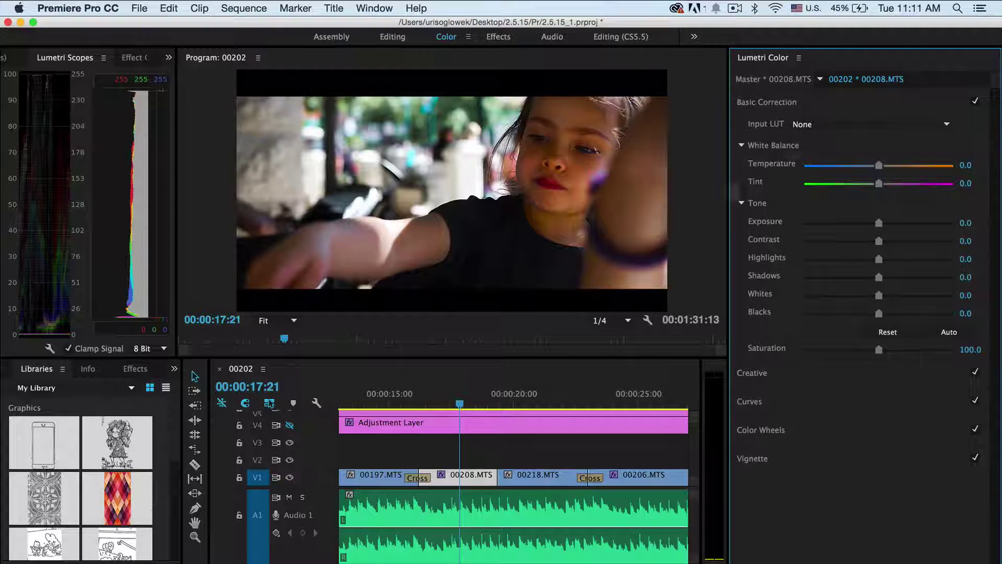
{"action": "left_click_drag", "start_coordinate": [884, 225], "coordinate": [910, 279]}
{"action": "left_click_drag", "start_coordinate": [898, 259], "coordinate": [882, 260]}
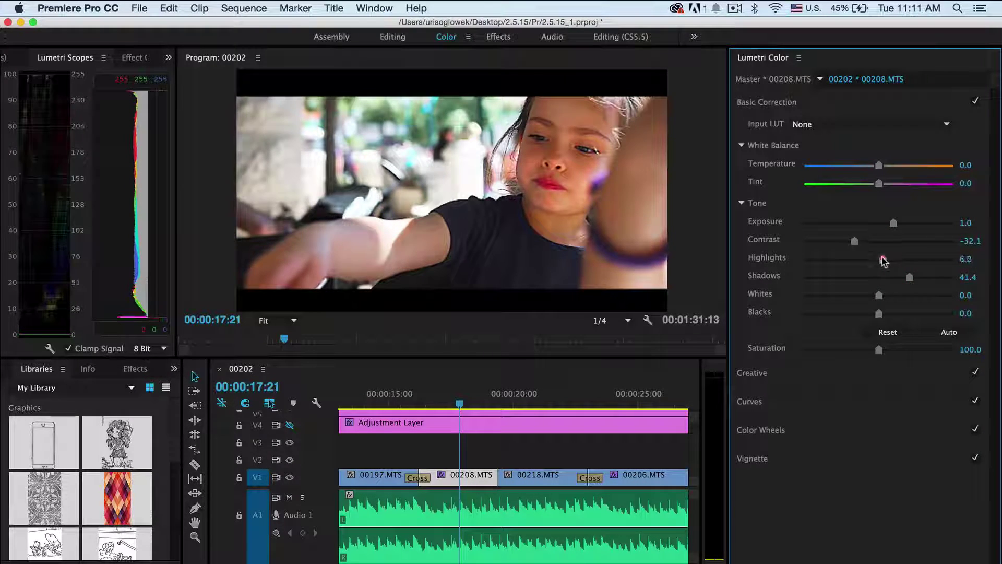
{"action": "left_click_drag", "start_coordinate": [880, 295], "coordinate": [889, 298]}
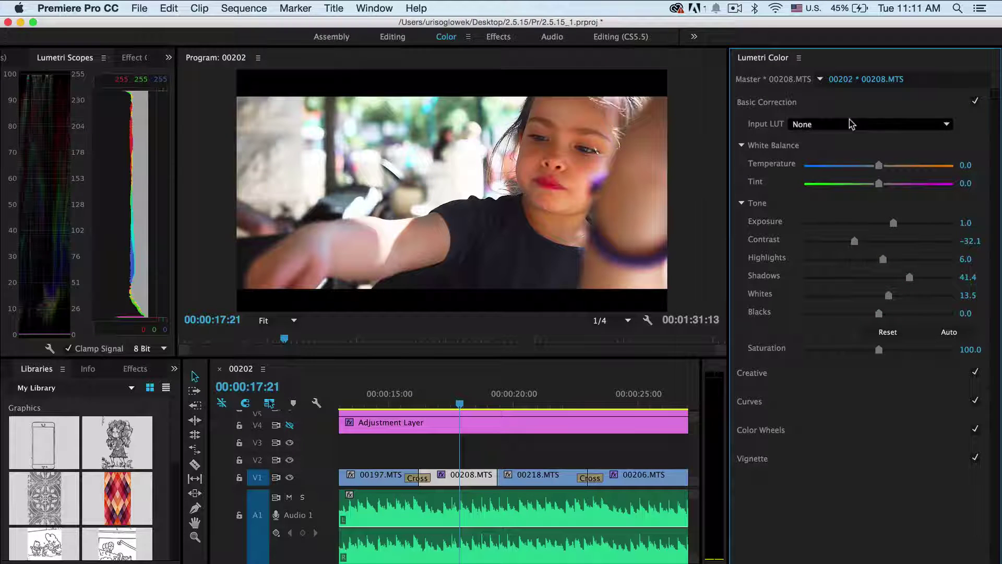
Try Kodak vivid.cube from the LUT folder as the Input LUT in Basic Correction and return the Input LUT to None.
{"action": "left_click", "coordinate": [910, 125]}
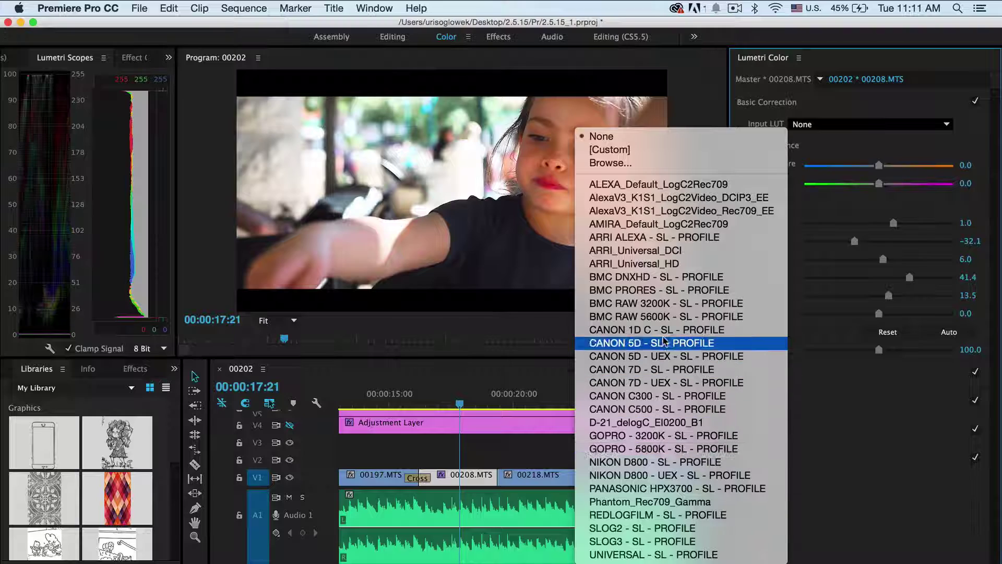
{"action": "left_click", "coordinate": [696, 164]}
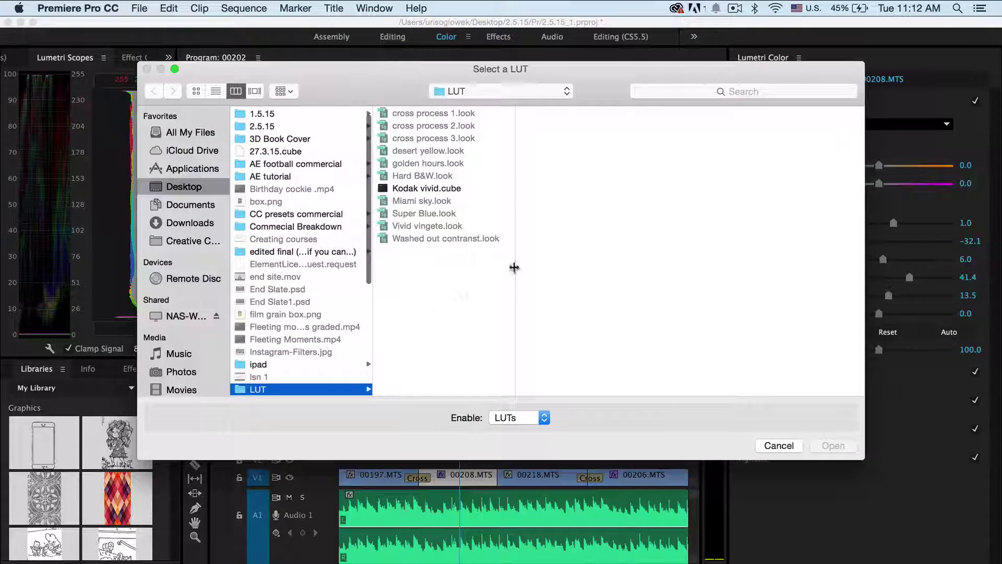
{"action": "left_click", "coordinate": [432, 188]}
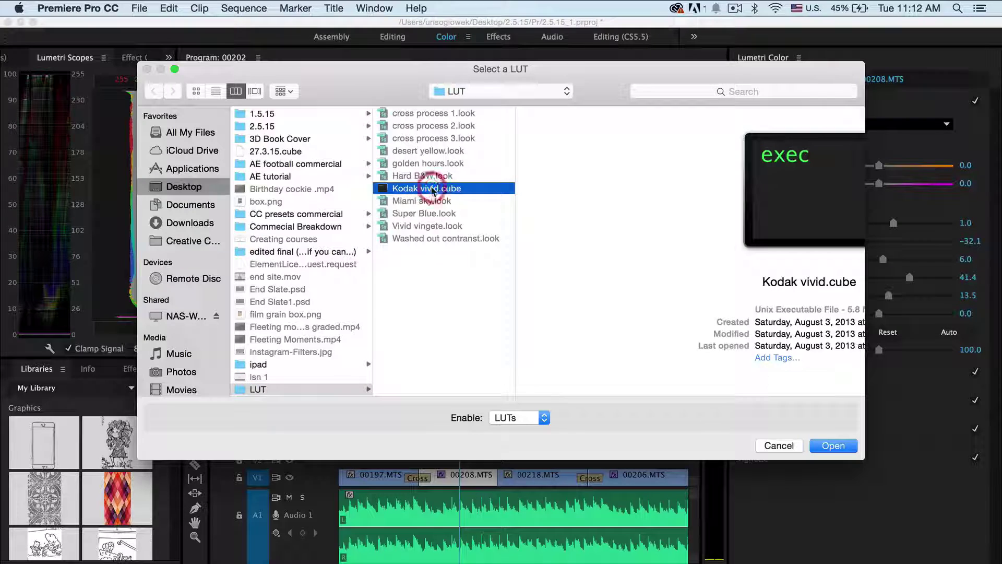
{"action": "left_click", "coordinate": [834, 445]}
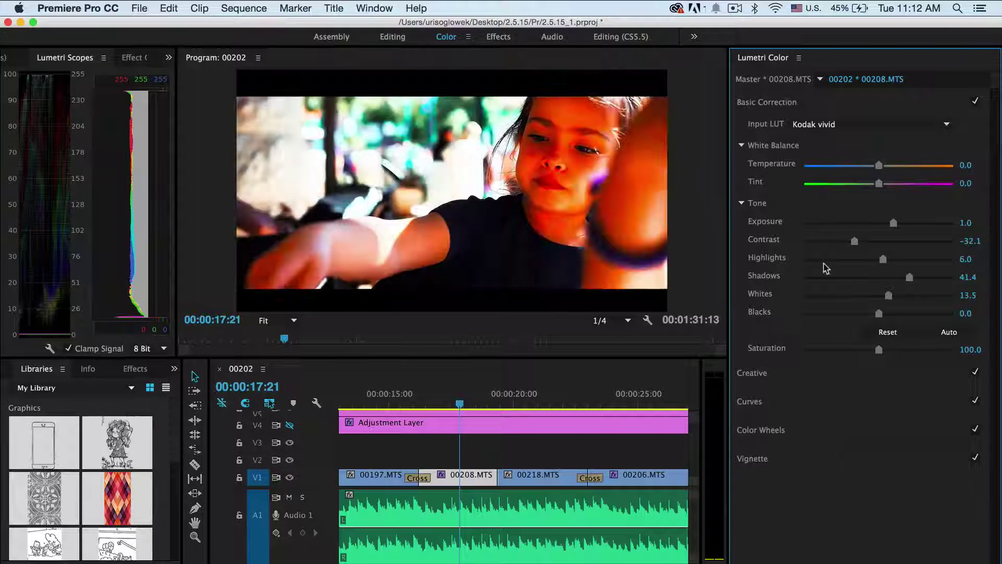
{"action": "left_click", "coordinate": [871, 126]}
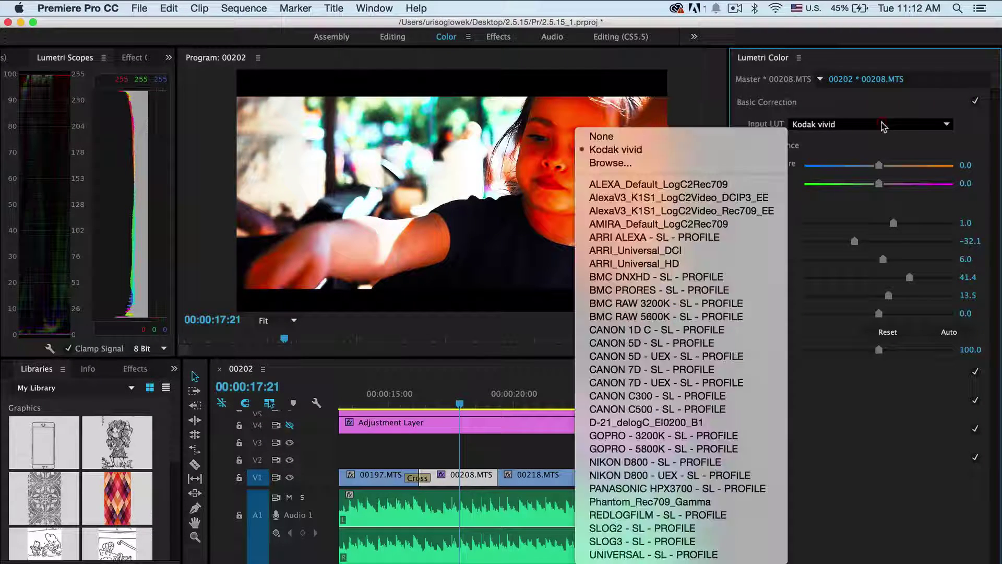
{"action": "left_click", "coordinate": [712, 139]}
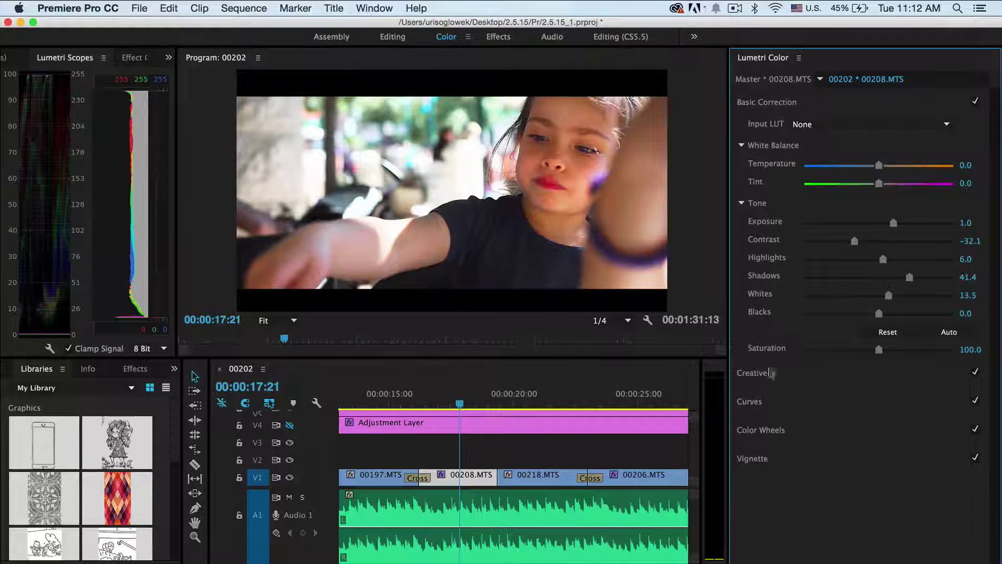
Lower the Basic Correction Saturation of clip 00208.MTS to 84.7 and collapse the section.
{"action": "mouse_move", "coordinate": [880, 353]}
{"action": "left_mouse_down"}
{"action": "mouse_move", "coordinate": [917, 351]}
{"action": "mouse_move", "coordinate": [867, 348]}
{"action": "left_mouse_up"}
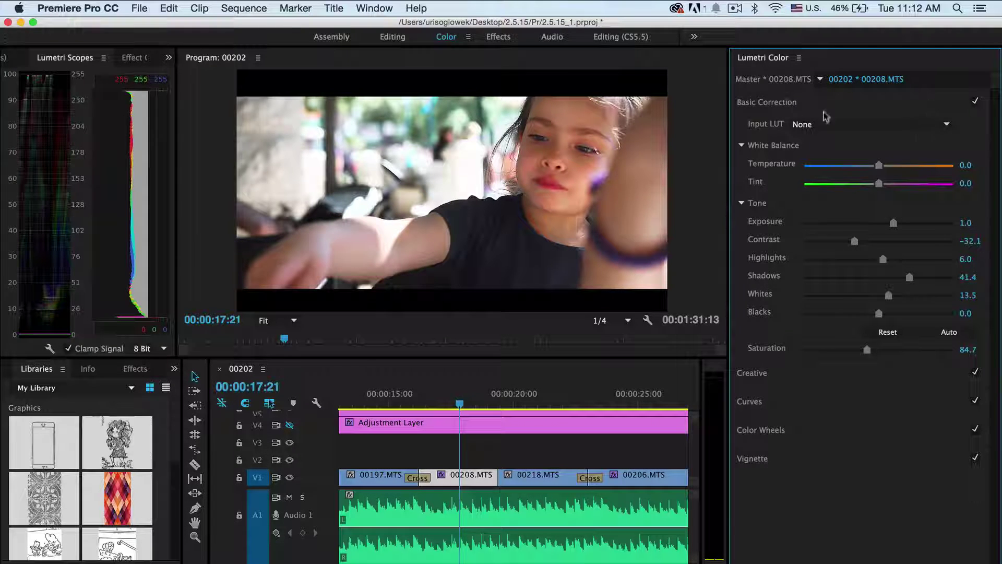
{"action": "left_click", "coordinate": [801, 102]}
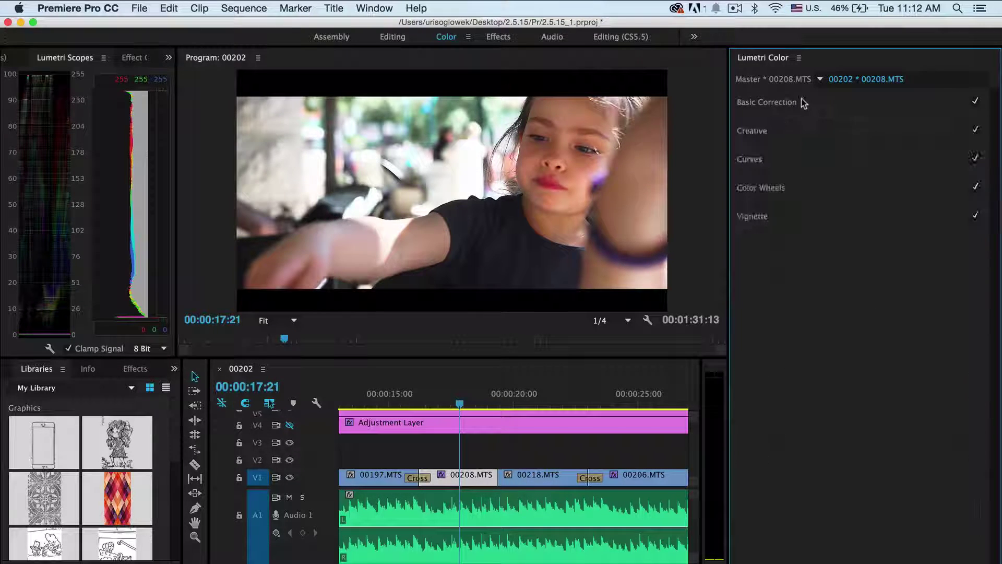
Examine the preset list for the creative Look and the look and LUT files in the LUT folder without loading one.
{"action": "left_click", "coordinate": [794, 132]}
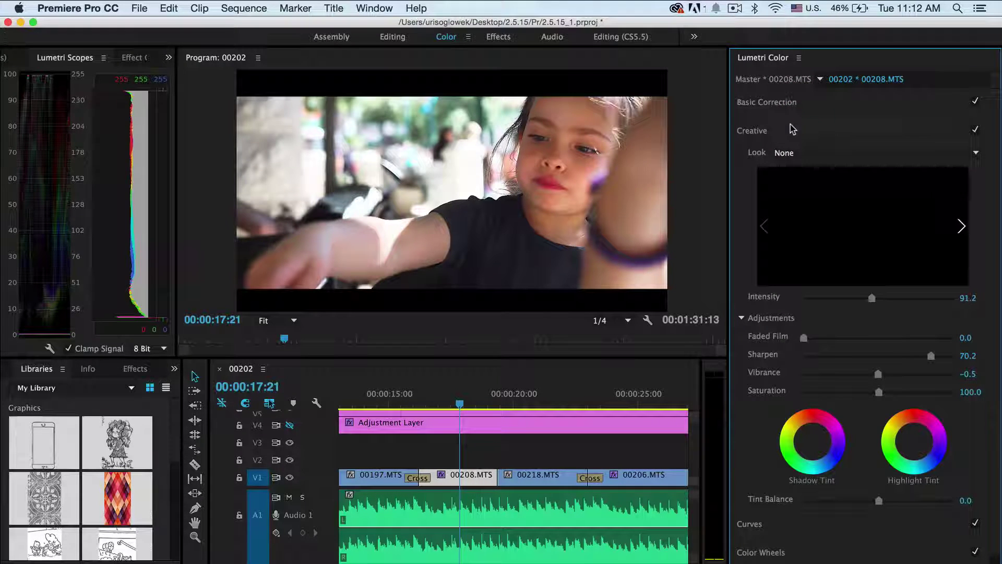
{"action": "left_click", "coordinate": [821, 154]}
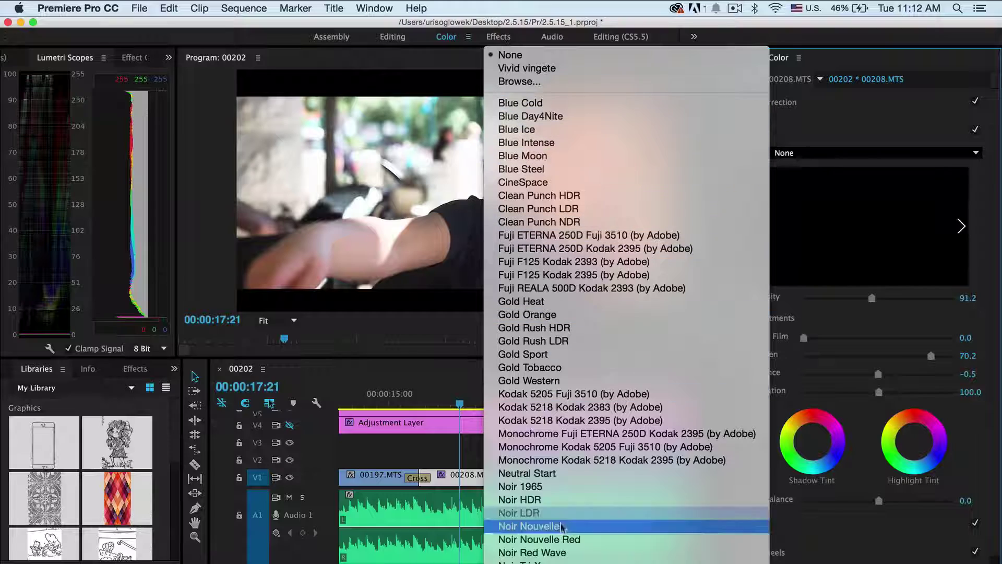
{"action": "left_click", "coordinate": [532, 82]}
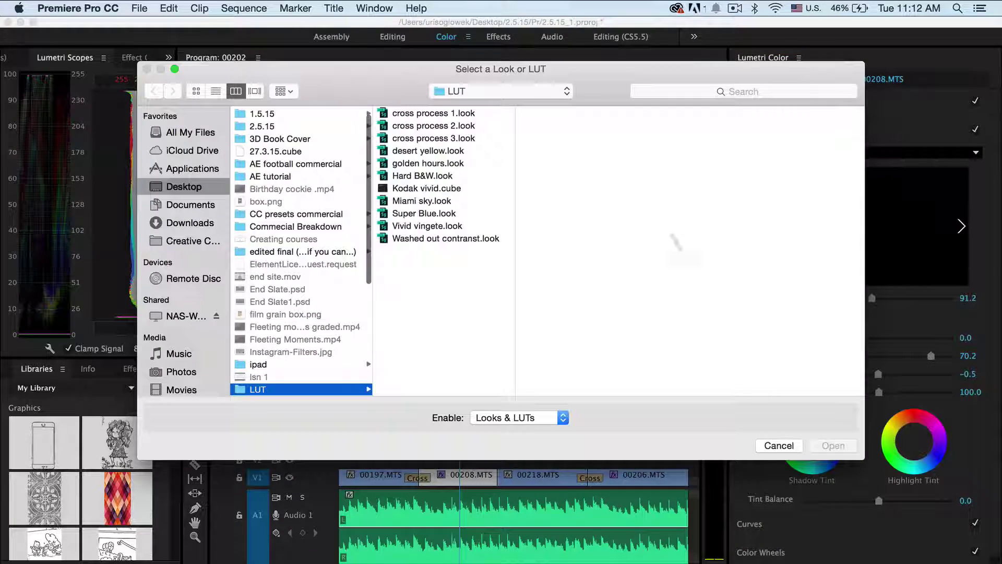
{"action": "left_click", "coordinate": [779, 446]}
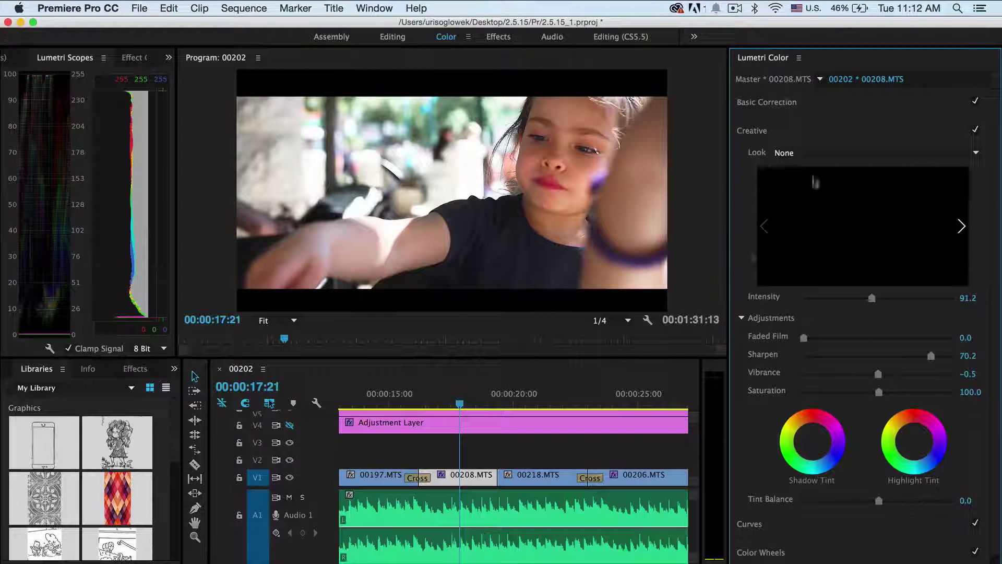